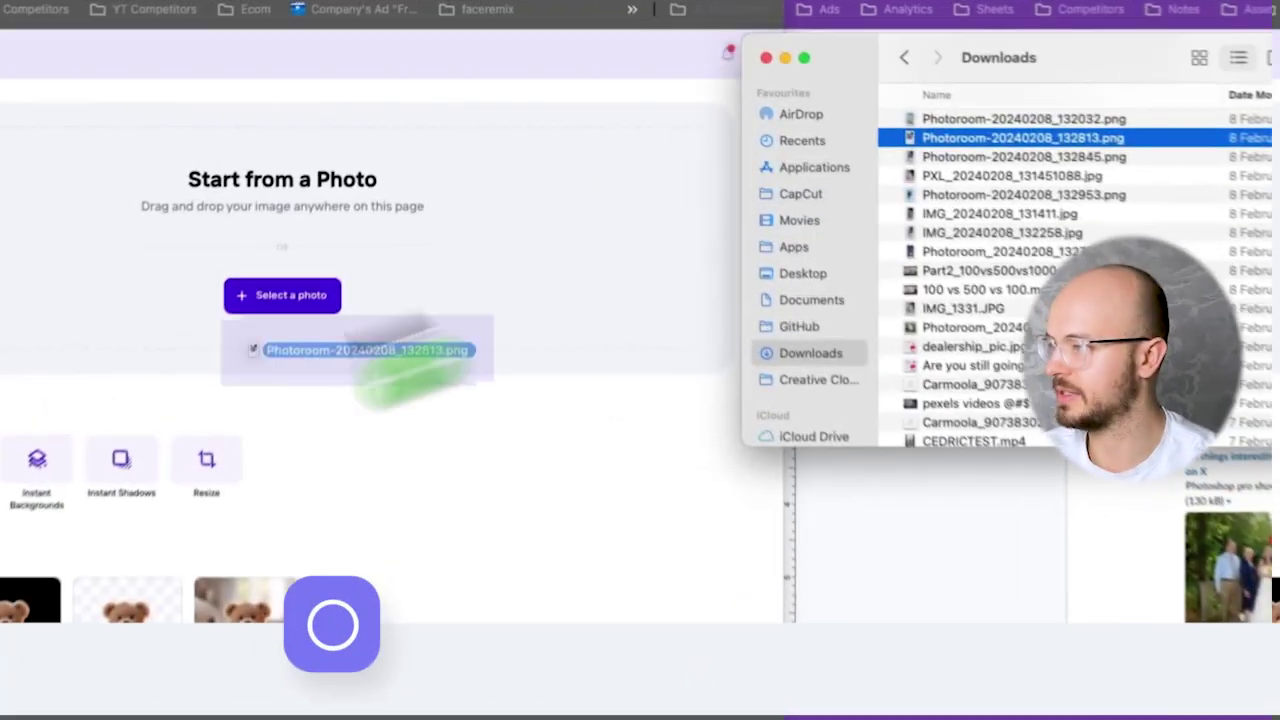
Step: Drag the Neutrogena hand cream photo from Downloads onto the Photoroom page
{"action": "left_click_drag", "start_coordinate": [371, 357], "coordinate": [480, 435]}
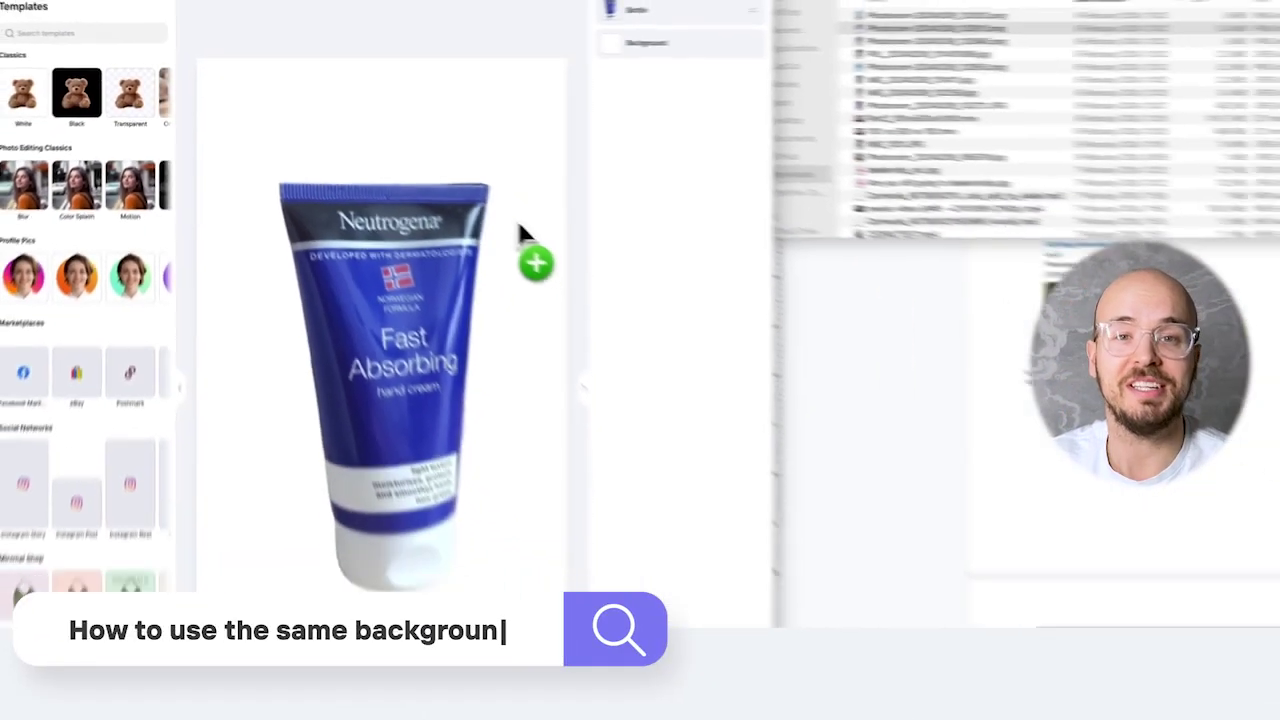
Step: Generate hand cream backgrounds inspired by a Downloads reference image, then four more variations
{"action": "left_click_drag", "start_coordinate": [517, 218], "coordinate": [165, 140]}
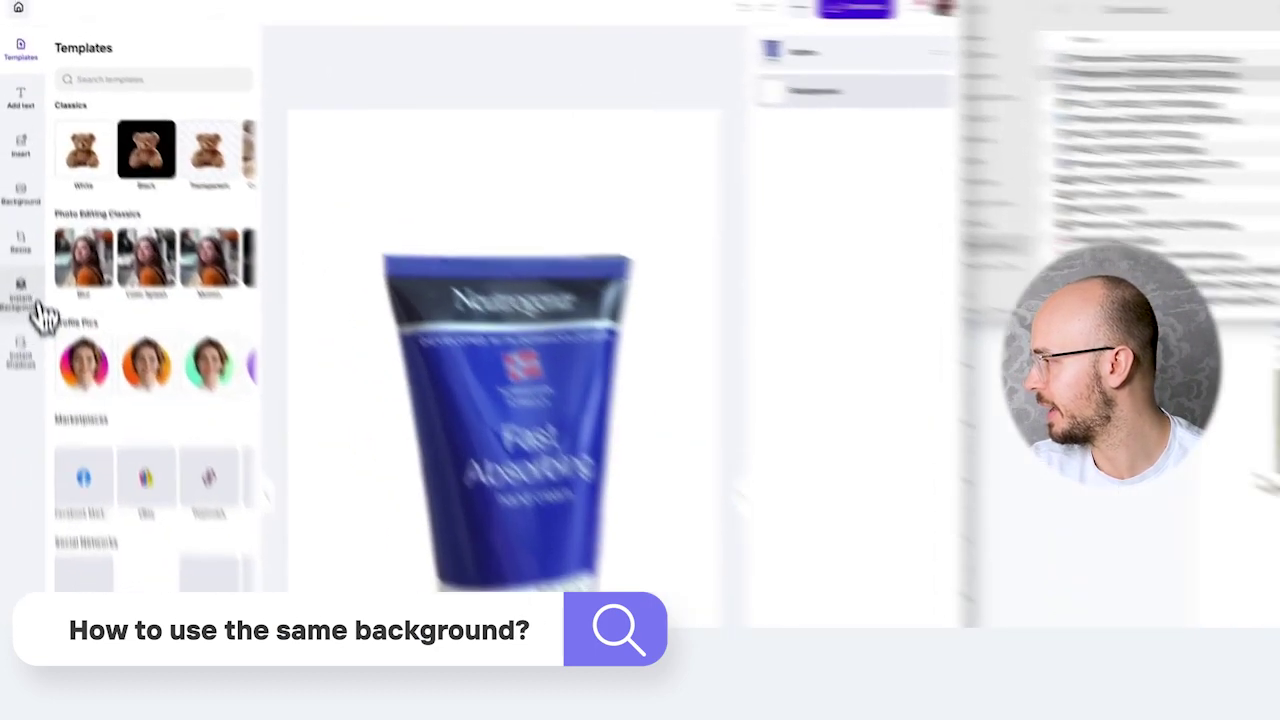
{"action": "left_click", "coordinate": [13, 182]}
{"action": "left_click", "coordinate": [218, 119]}
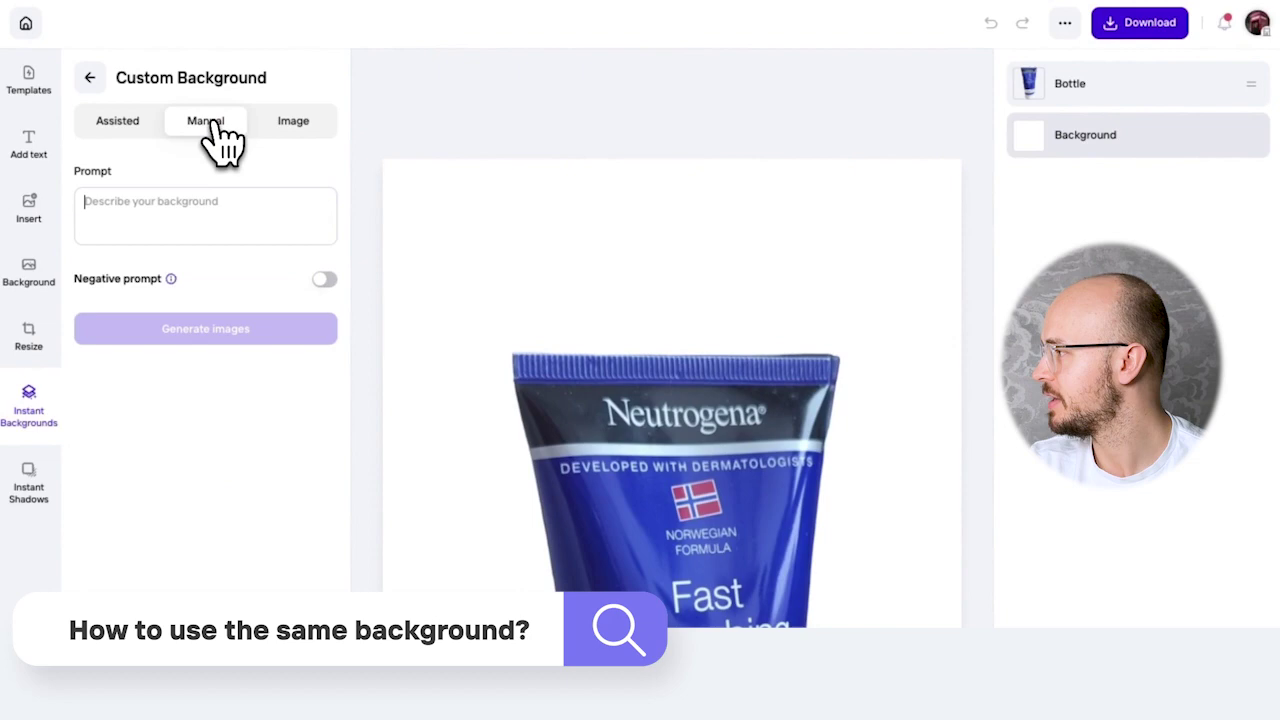
{"action": "left_click", "coordinate": [290, 121]}
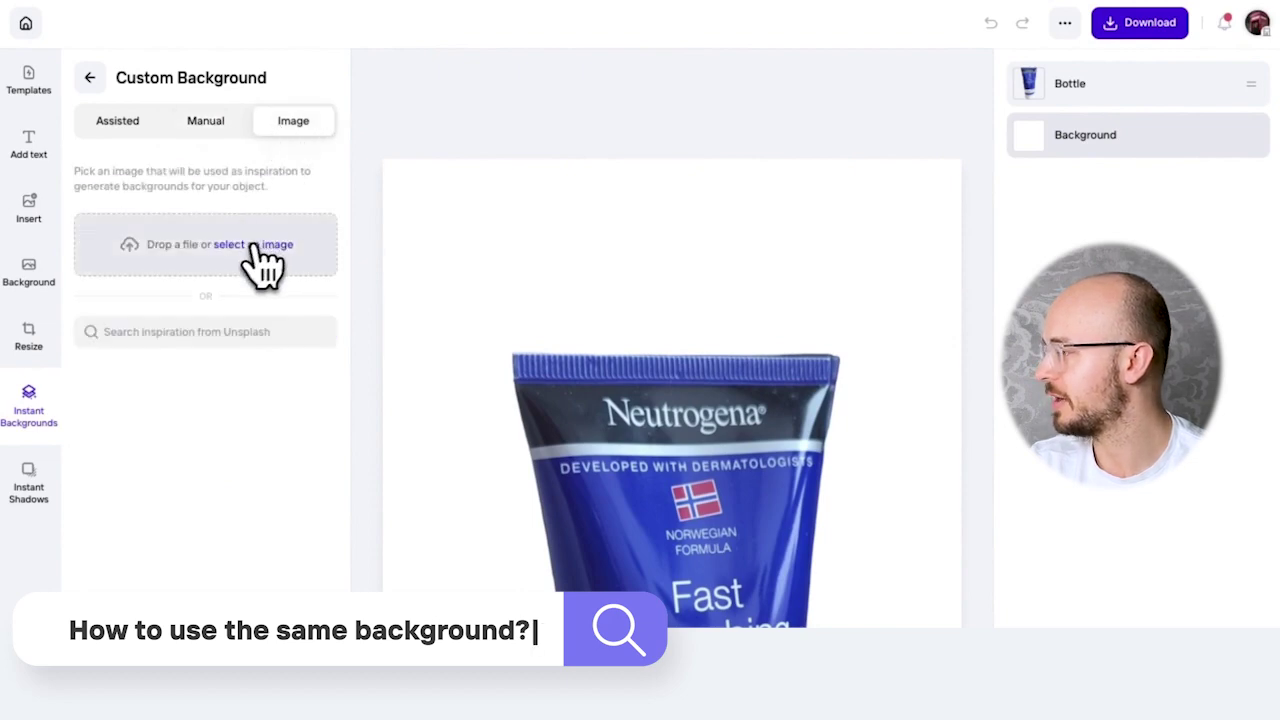
{"action": "left_click", "coordinate": [140, 255]}
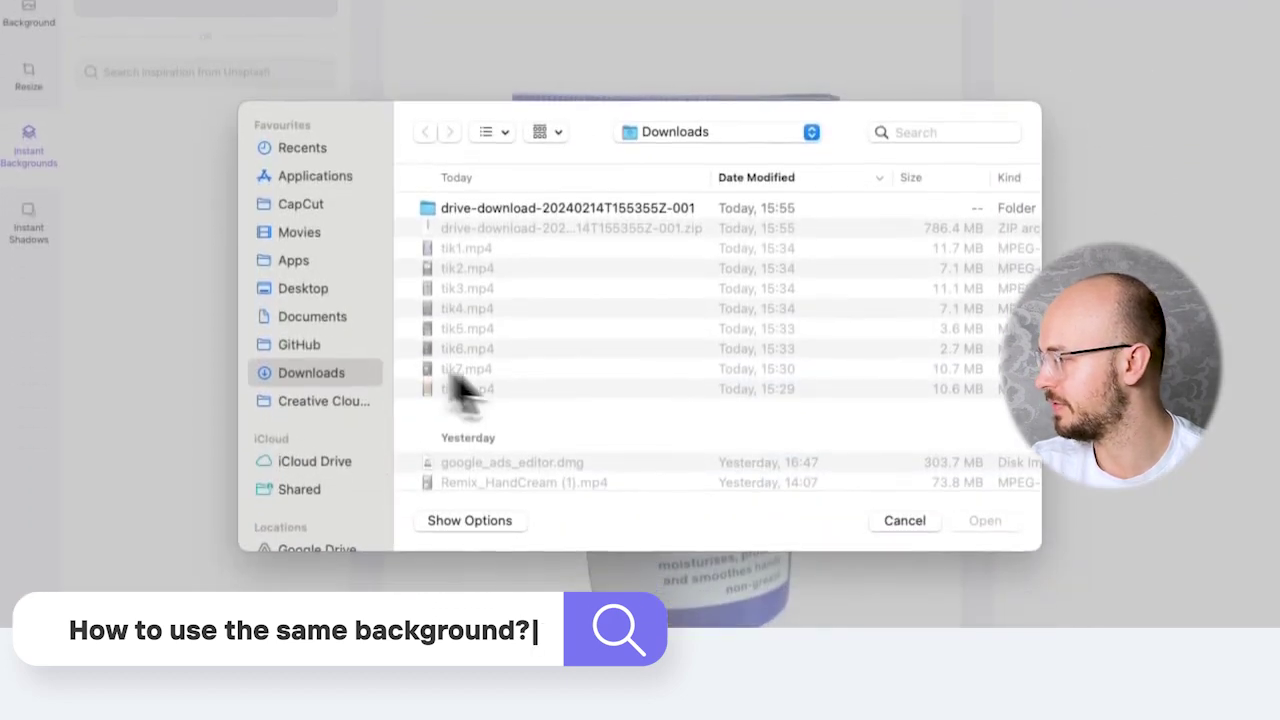
{"action": "scroll", "coordinate": [535, 400], "scroll_direction": "down", "scroll_amount": 5}
{"action": "double_click", "coordinate": [520, 330]}
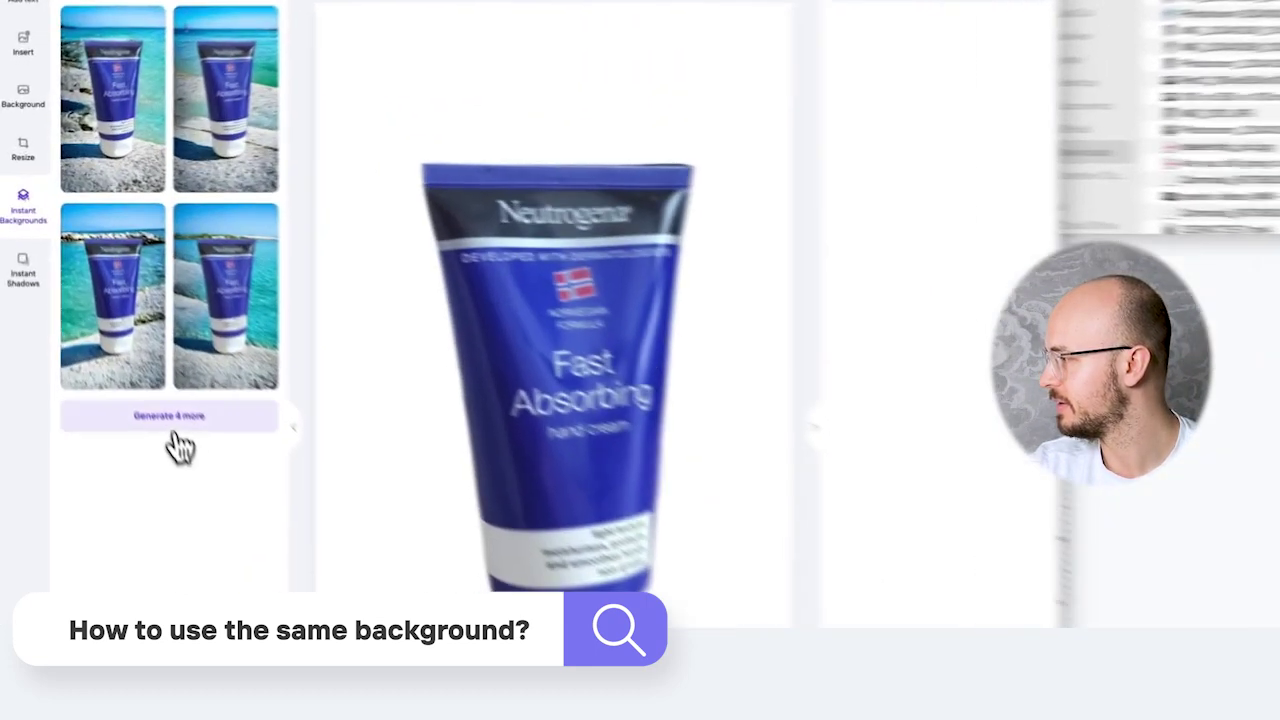
{"action": "left_click", "coordinate": [101, 308]}
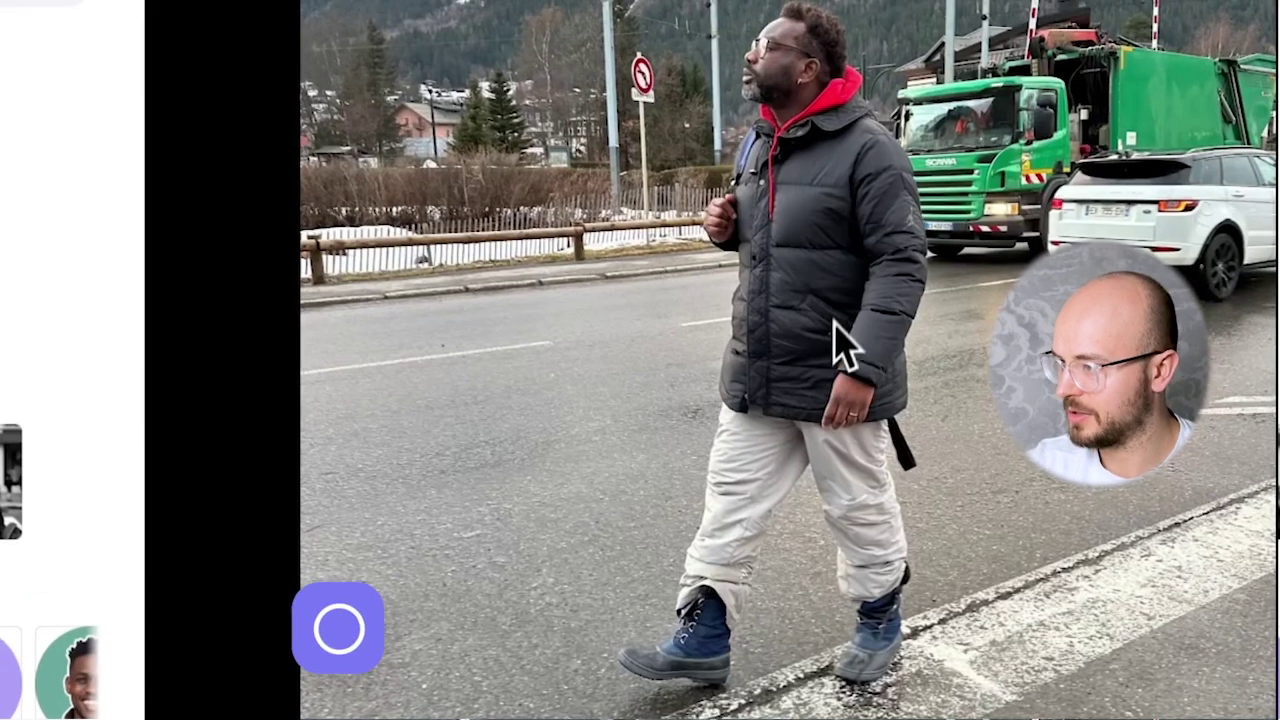
Step: Open the snowy-bridge group photo in the online library and copy the image
{"action": "right_click", "coordinate": [842, 306]}
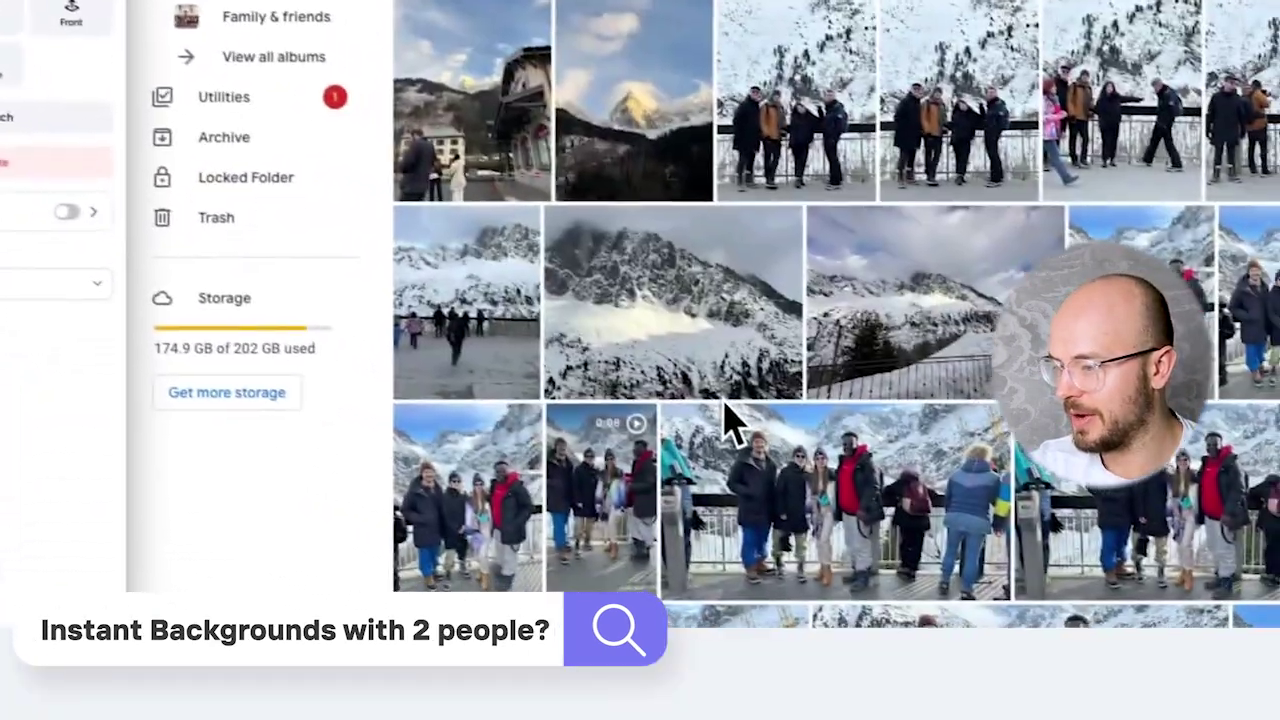
{"action": "left_click", "coordinate": [1175, 150]}
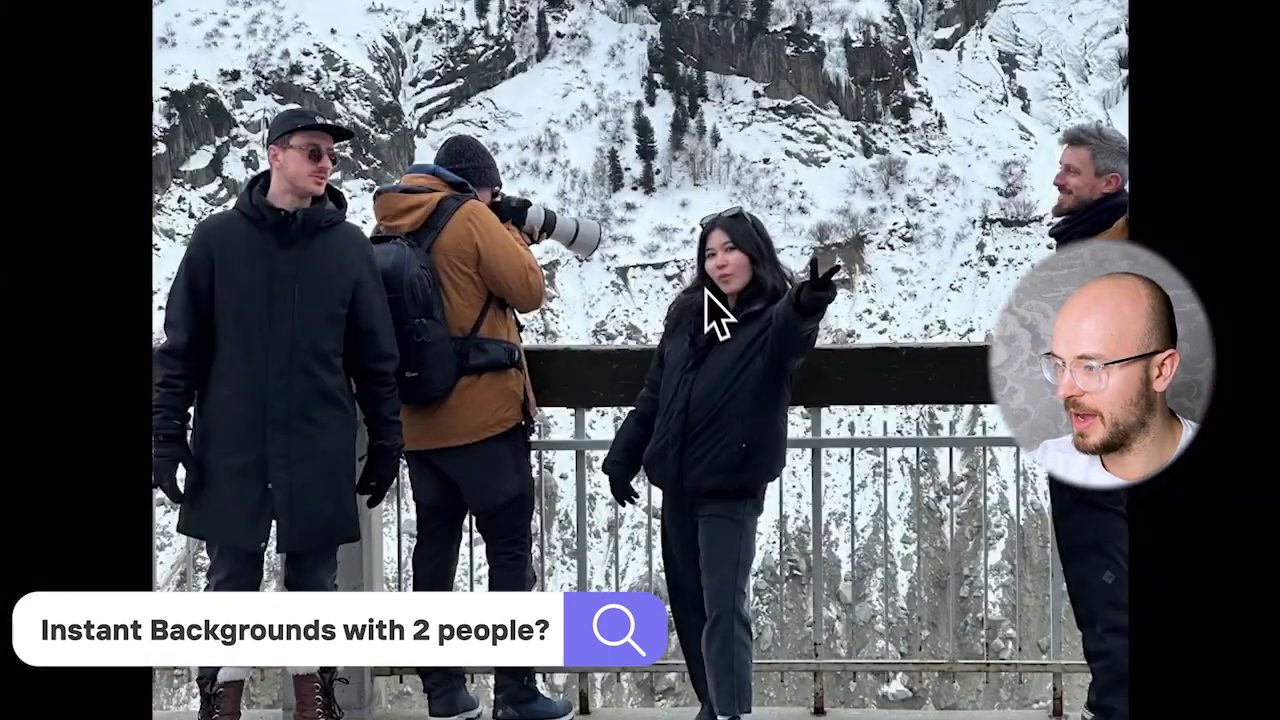
{"action": "right_click", "coordinate": [711, 304]}
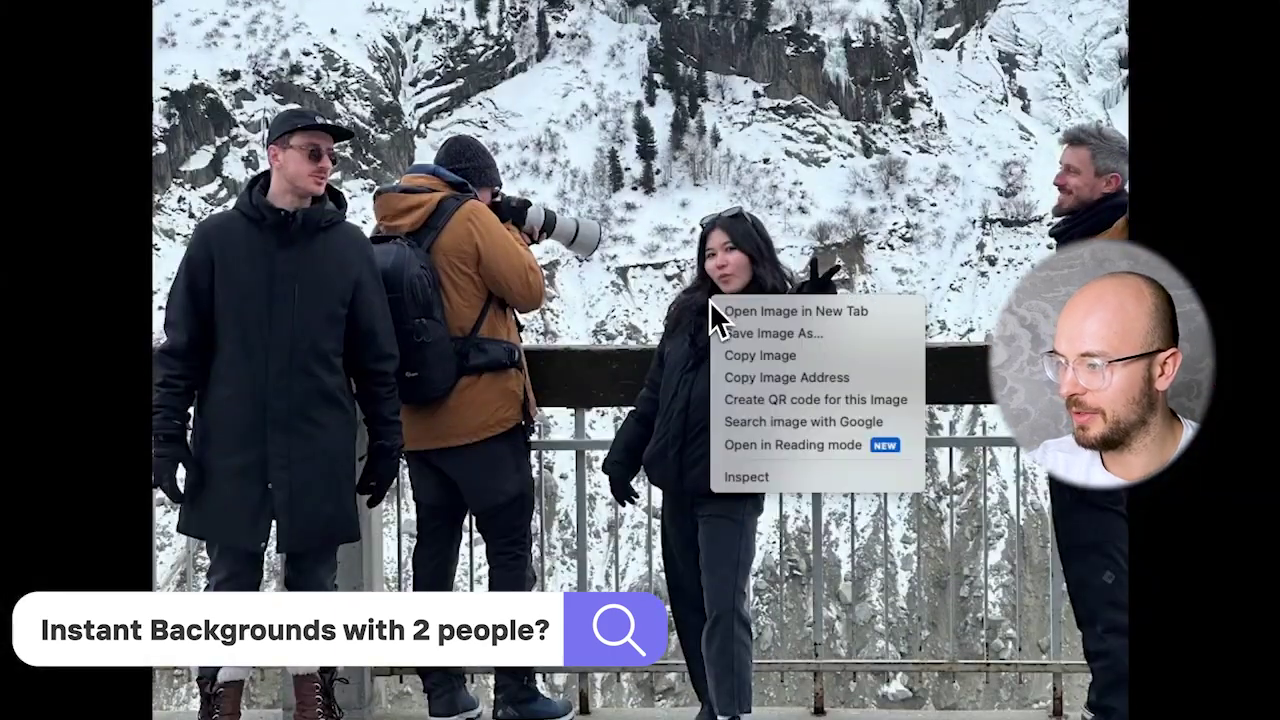
{"action": "left_click", "coordinate": [760, 355]}
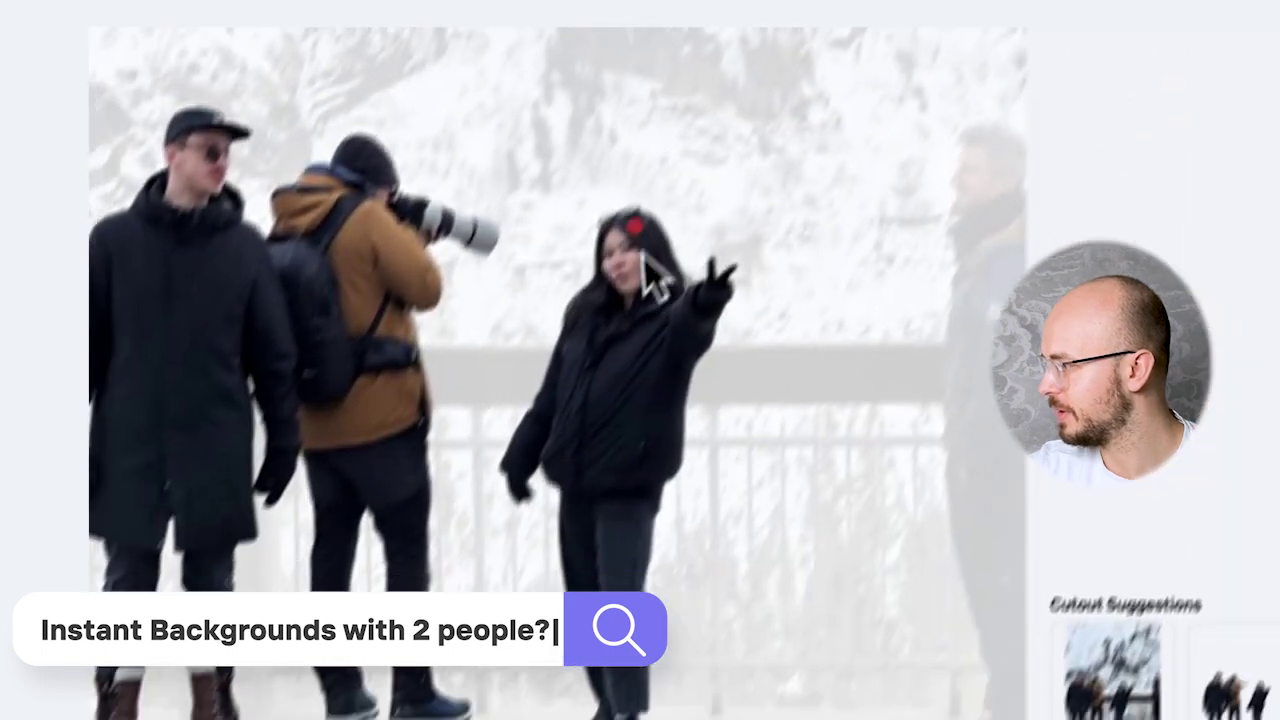
Step: Erase the woman from the cutout, confirm, then move and resize the men together
{"action": "mouse_move", "coordinate": [655, 280]}
{"action": "left_mouse_down"}
{"action": "mouse_move", "coordinate": [697, 433]}
{"action": "mouse_move", "coordinate": [683, 670]}
{"action": "left_mouse_up"}
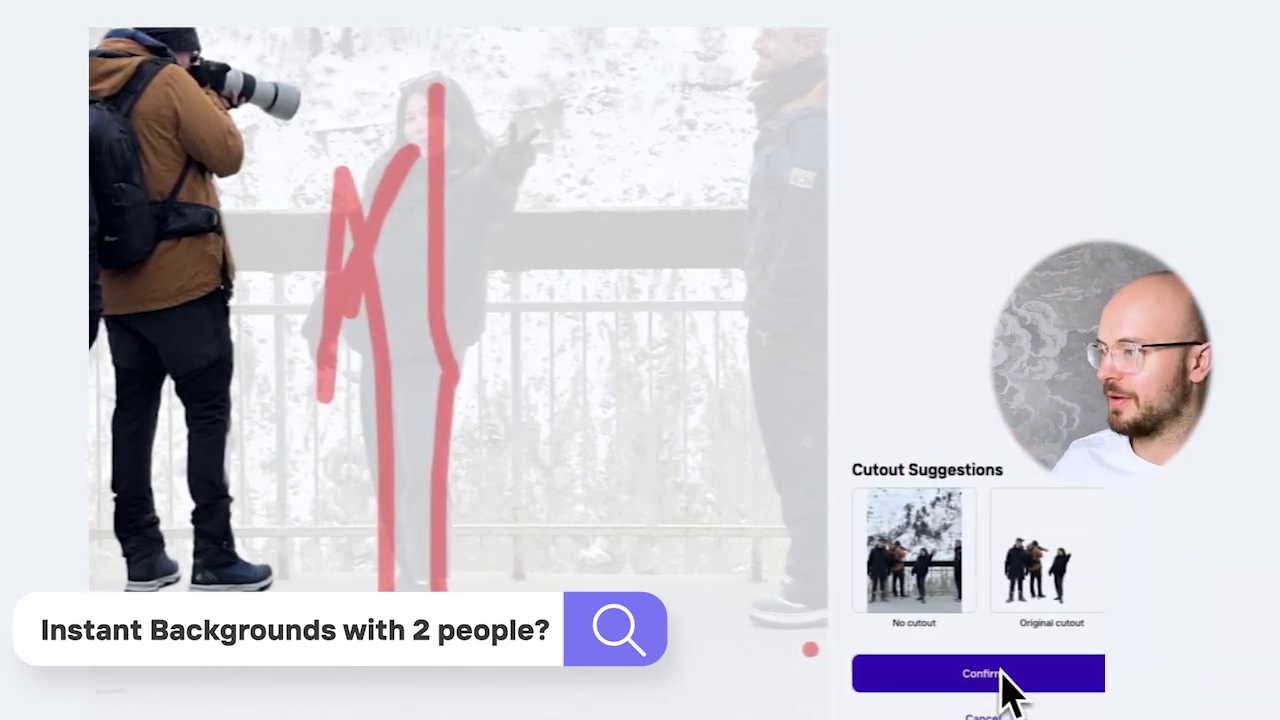
{"action": "left_click", "coordinate": [1175, 676]}
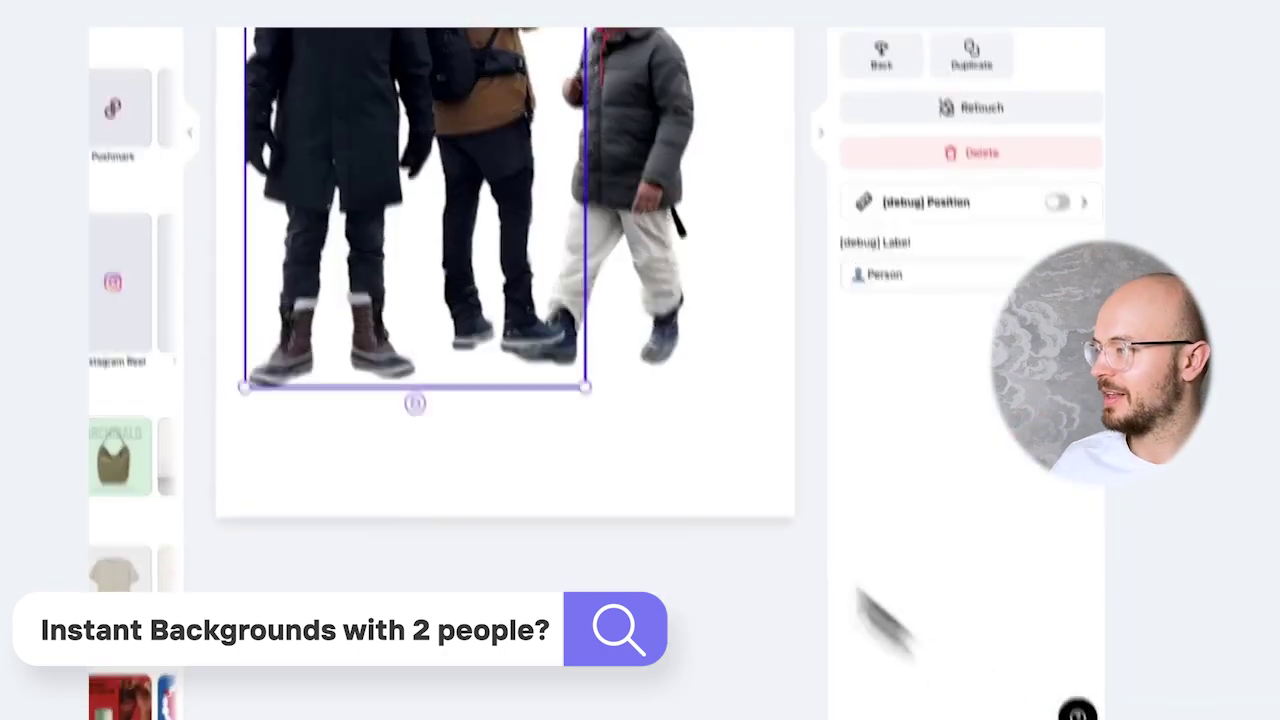
{"action": "left_click_drag", "start_coordinate": [611, 425], "coordinate": [720, 396]}
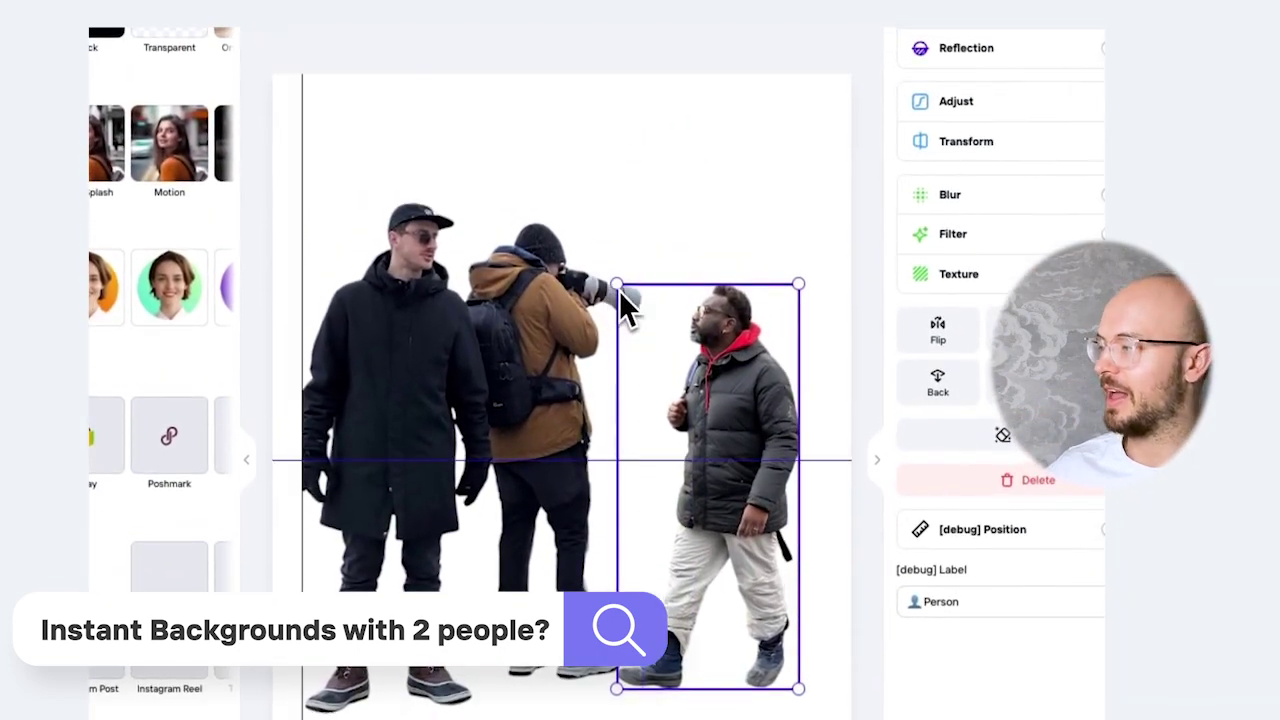
{"action": "left_click_drag", "start_coordinate": [607, 233], "coordinate": [595, 262]}
{"action": "left_click_drag", "start_coordinate": [611, 322], "coordinate": [674, 349]}
{"action": "left_click_drag", "start_coordinate": [754, 459], "coordinate": [737, 414]}
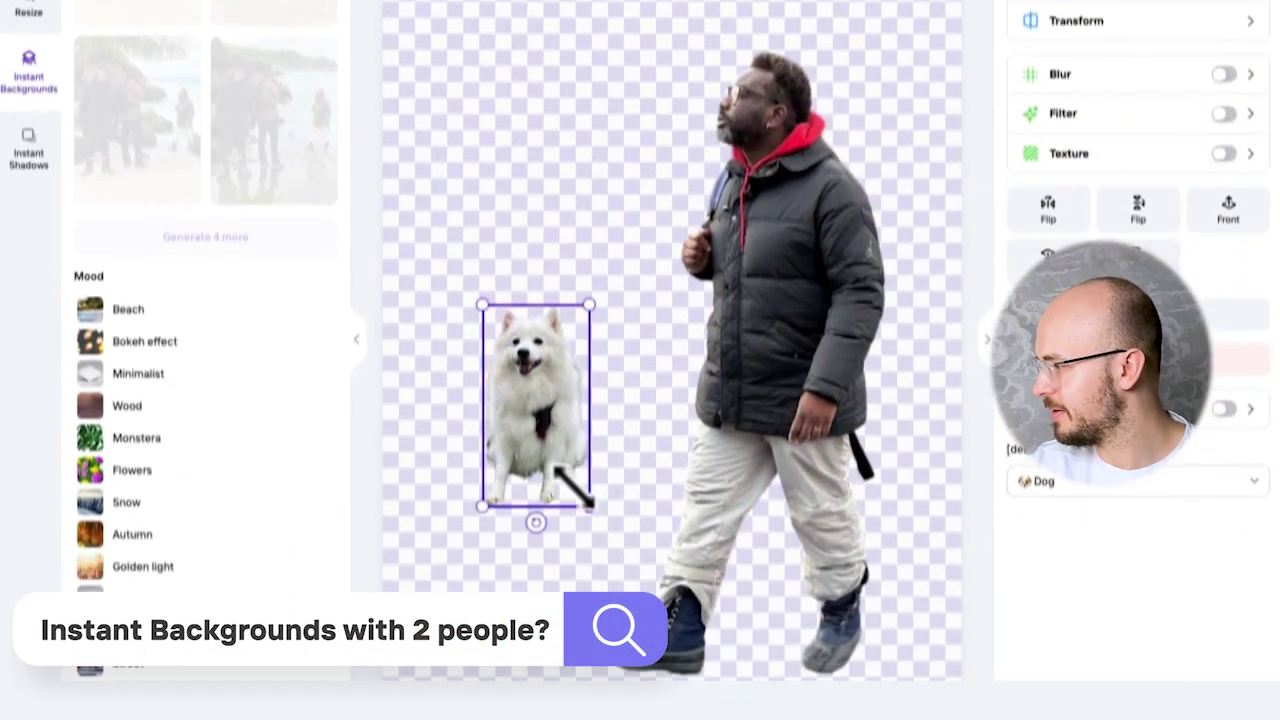
Step: Enlarge the dog beside the man, refresh the Beach backgrounds, and generate four more
{"action": "left_click_drag", "start_coordinate": [590, 630], "coordinate": [651, 711]}
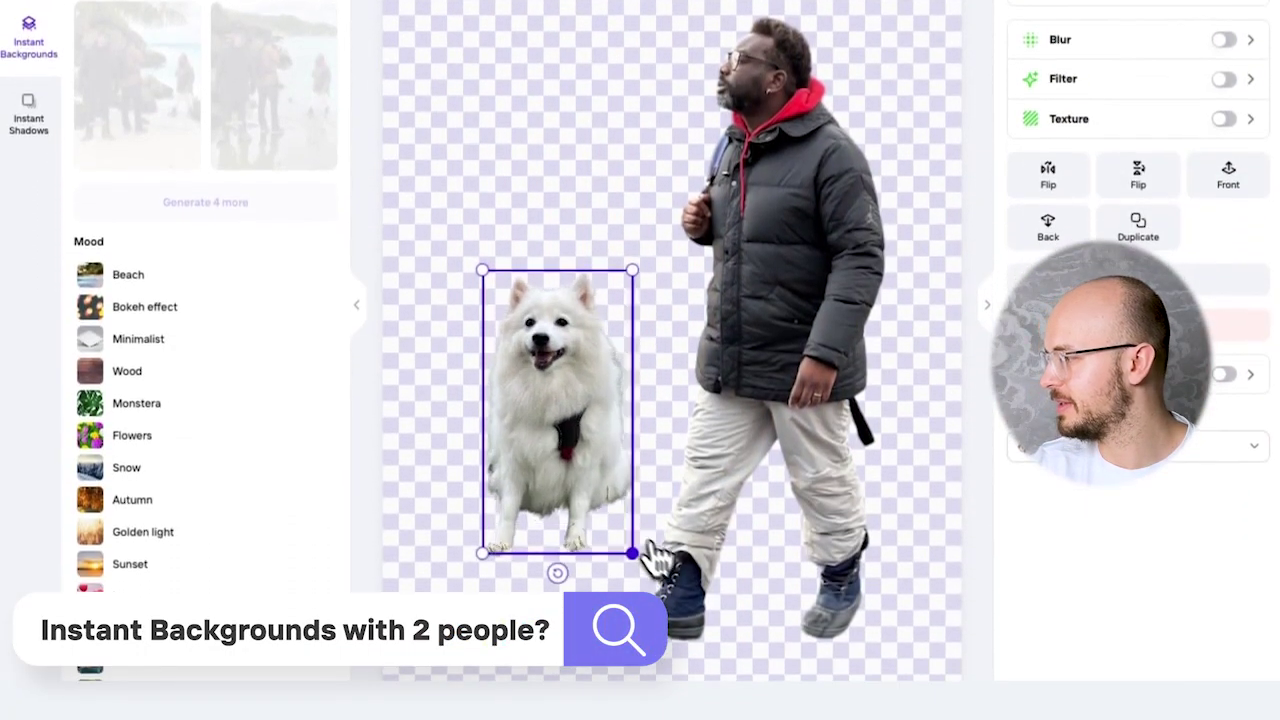
{"action": "left_click_drag", "start_coordinate": [575, 660], "coordinate": [570, 705]}
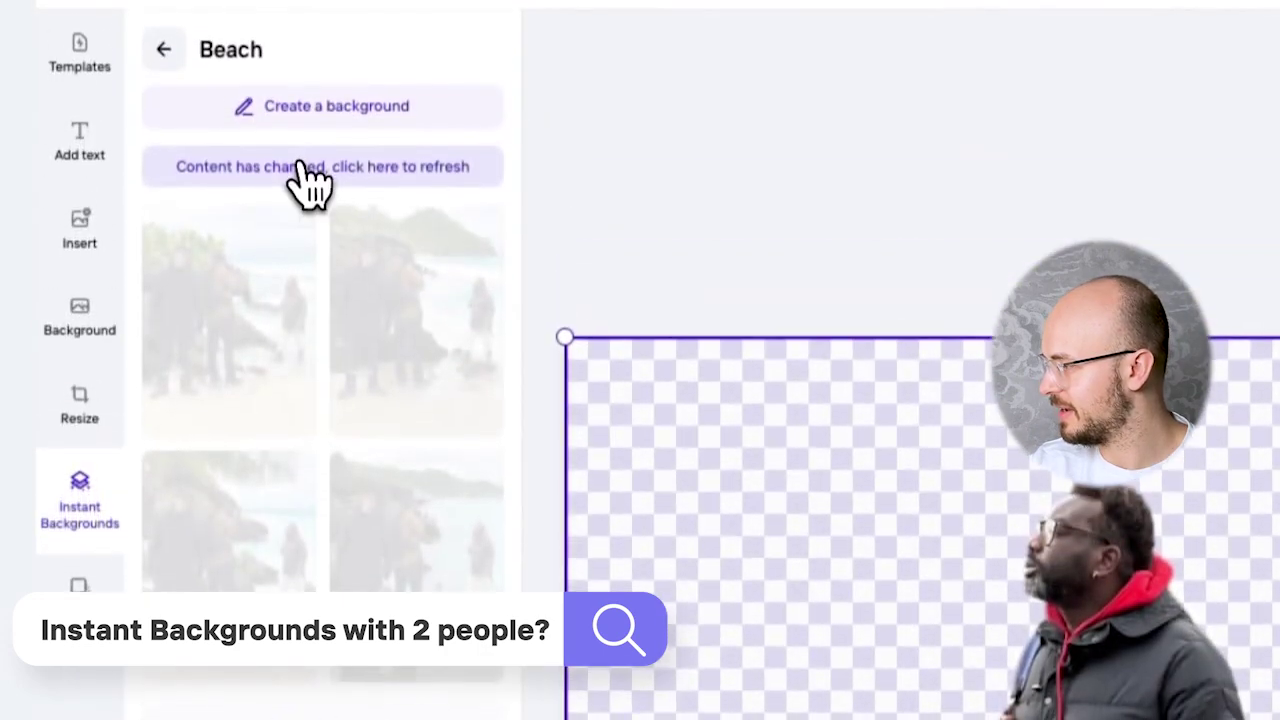
{"action": "left_click", "coordinate": [300, 172]}
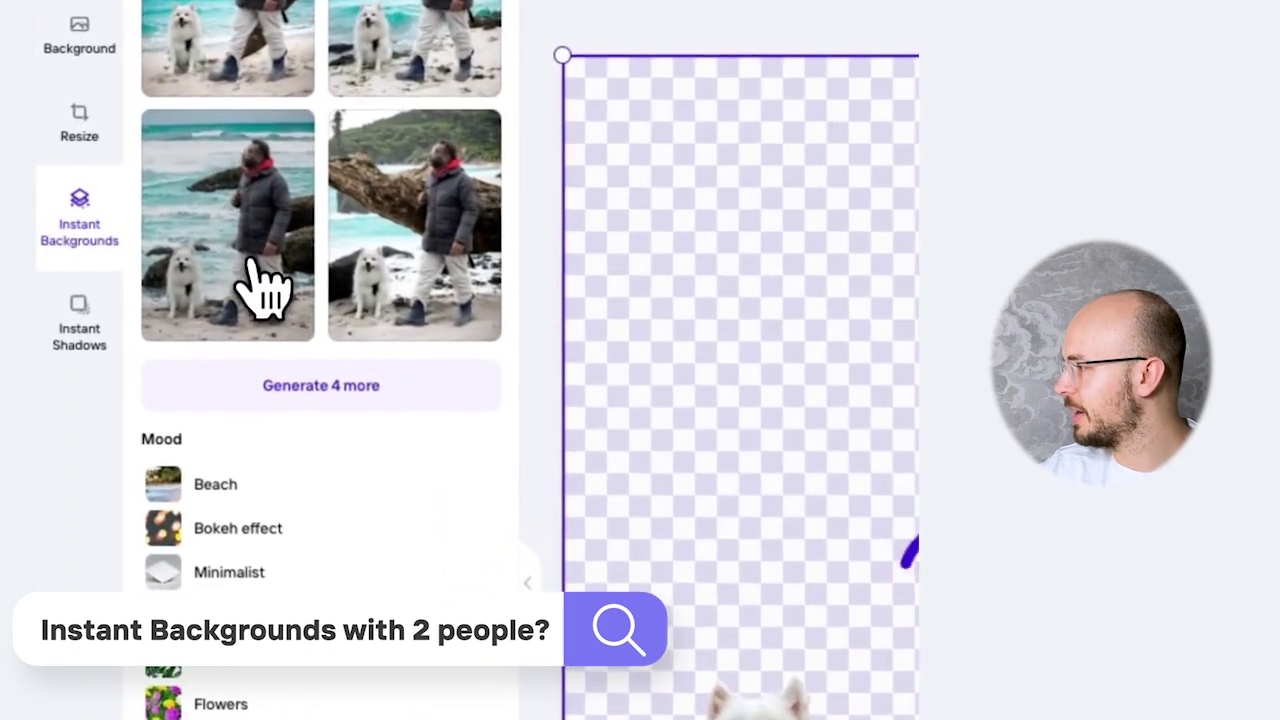
{"action": "left_click", "coordinate": [365, 386]}
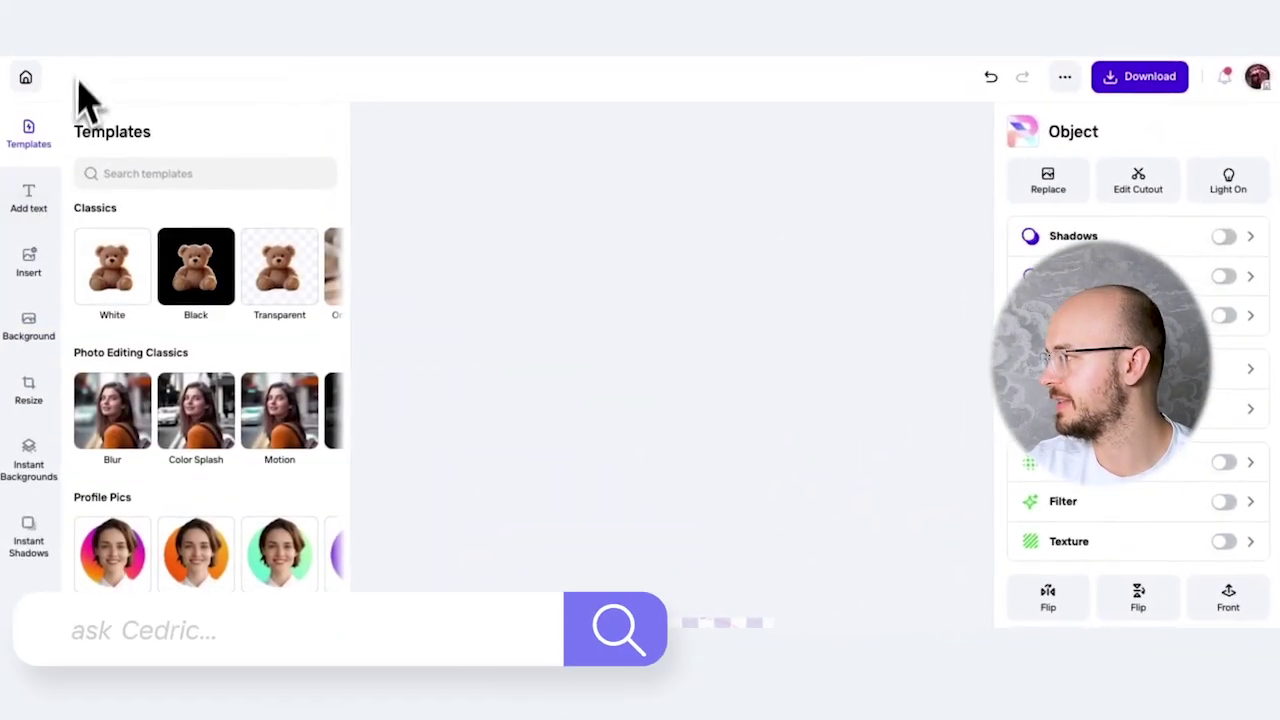
Step: Reopen the saved Neutrogena design from home, then bring up copy options for the terrier photo
{"action": "left_click", "coordinate": [27, 80]}
{"action": "left_click", "coordinate": [100, 256]}
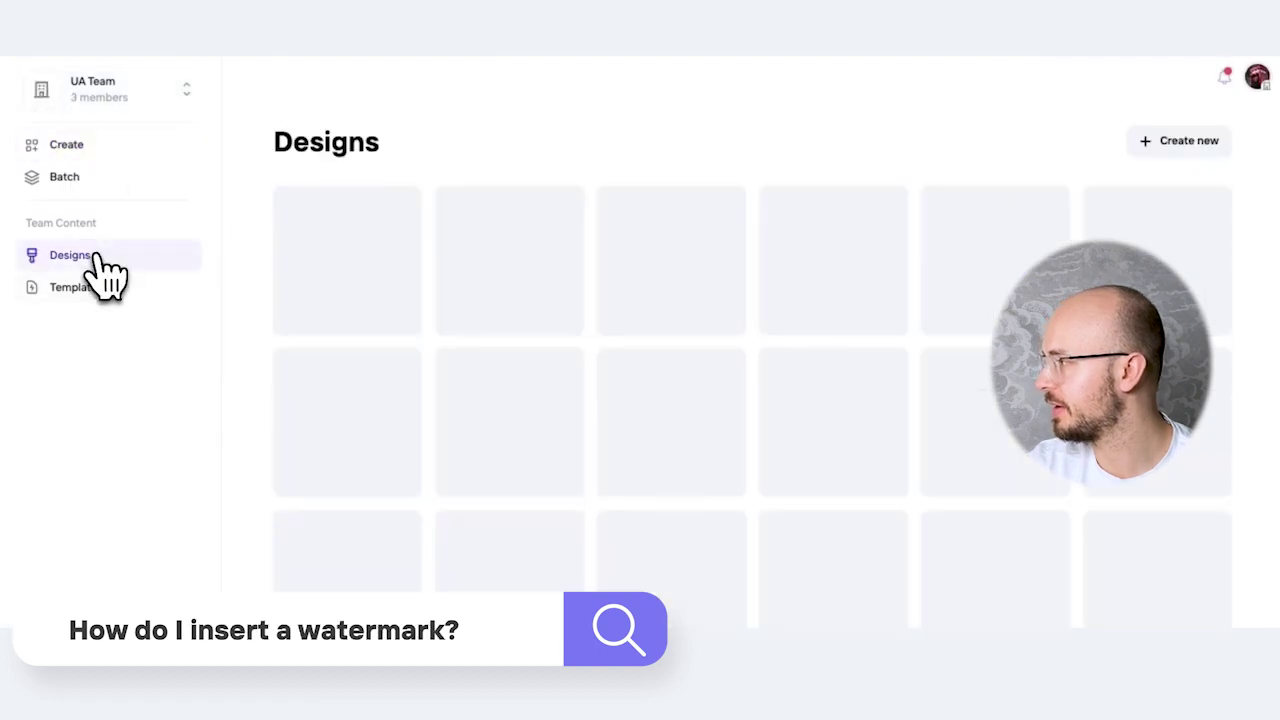
{"action": "left_click", "coordinate": [510, 300]}
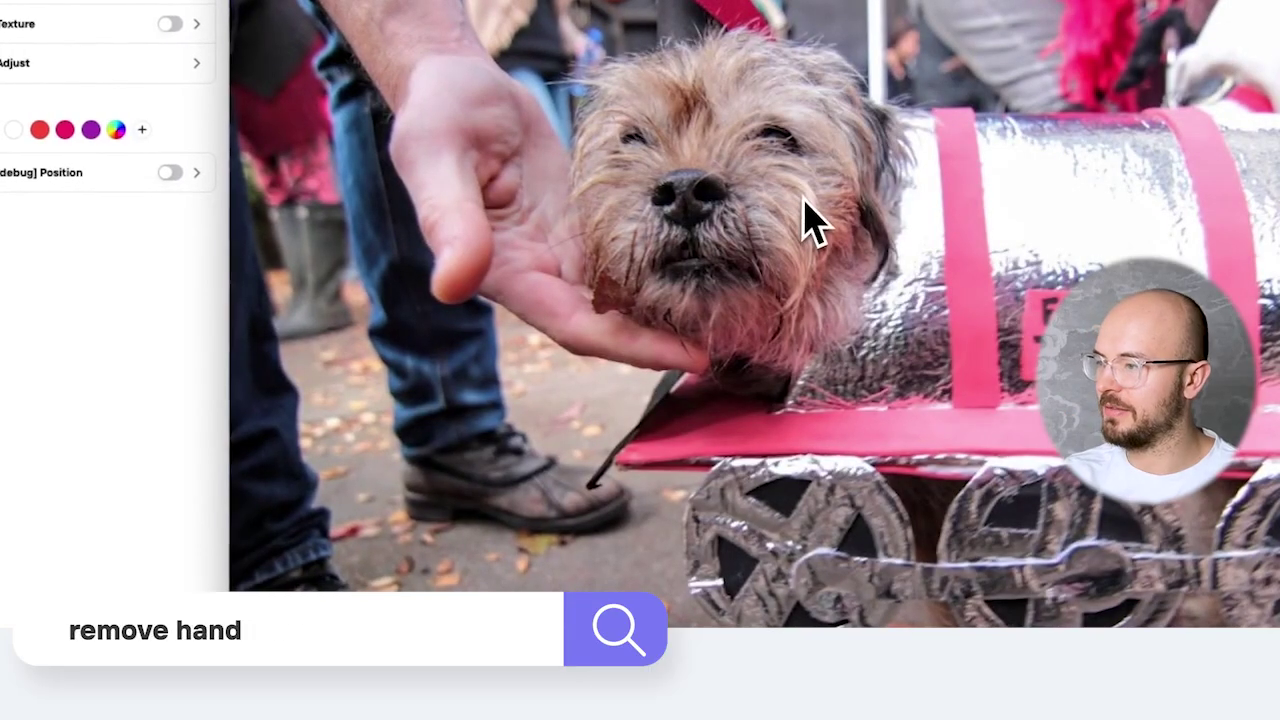
{"action": "right_click", "coordinate": [809, 218]}
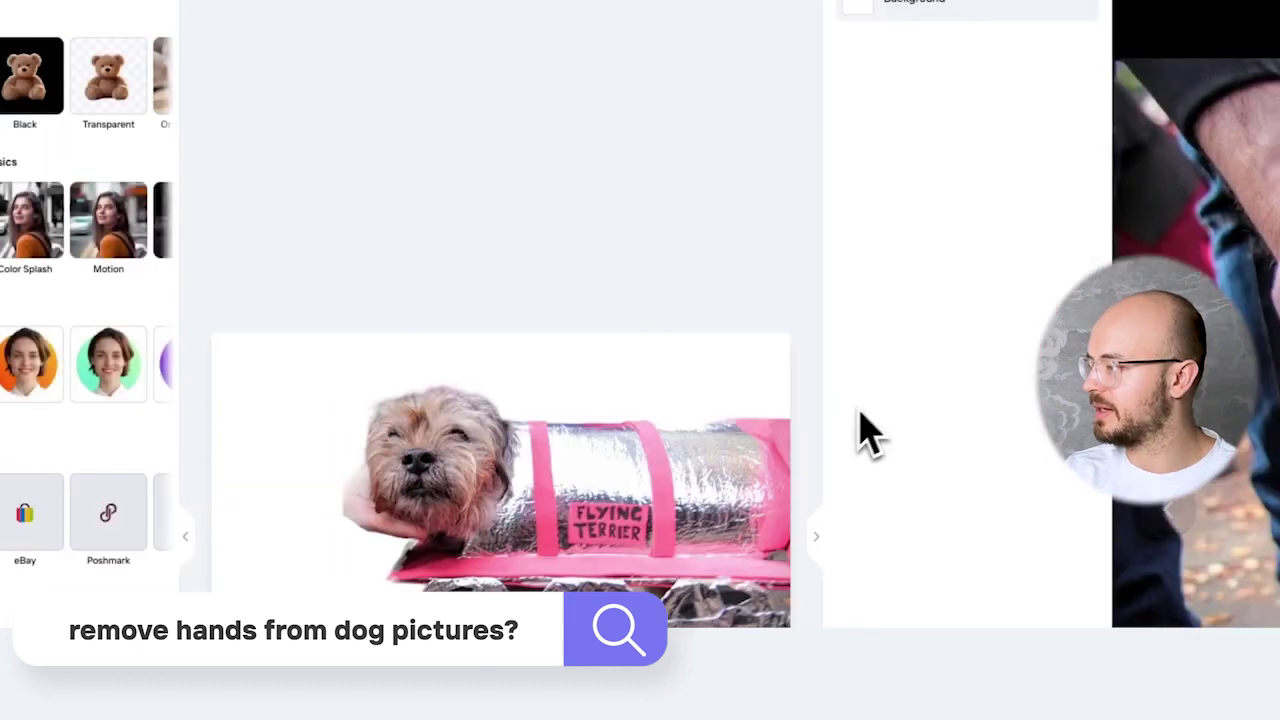
Step: Erase the holding hand from the terrier's cutout, restore its leg, and confirm
{"action": "left_click", "coordinate": [452, 512]}
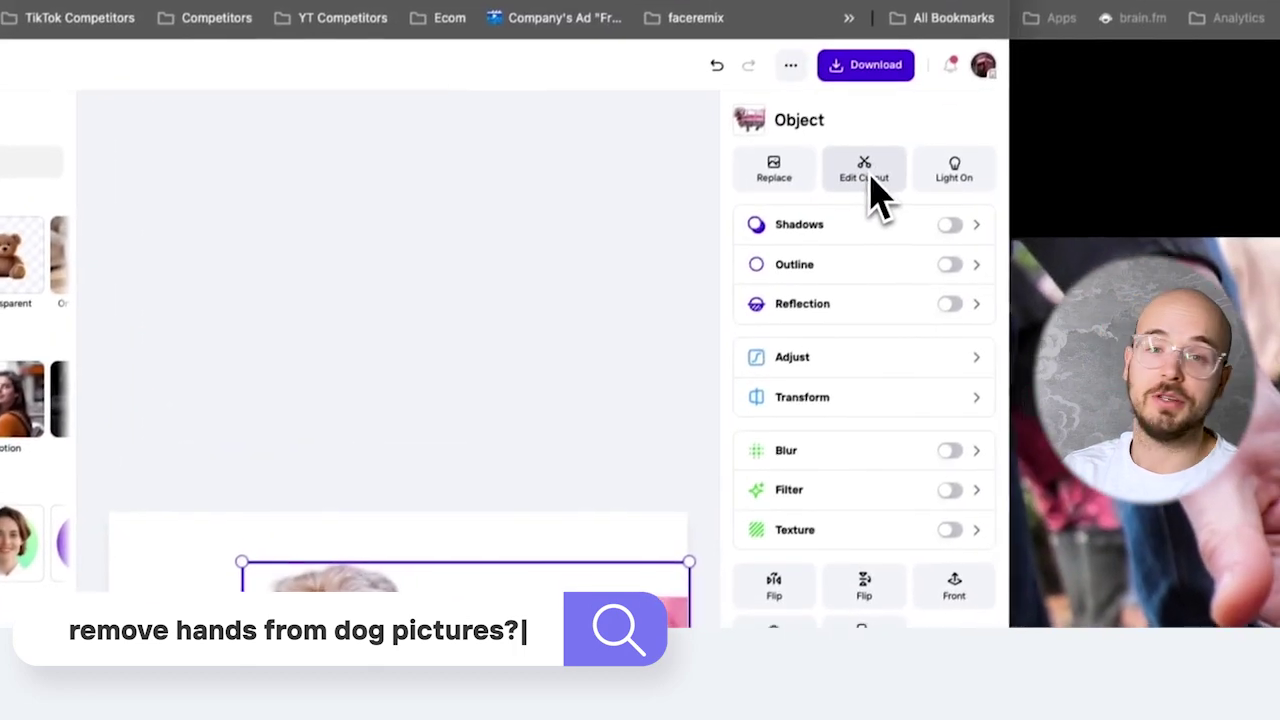
{"action": "left_click", "coordinate": [857, 180]}
{"action": "mouse_move", "coordinate": [209, 371]}
{"action": "left_mouse_down"}
{"action": "mouse_move", "coordinate": [283, 429]}
{"action": "mouse_move", "coordinate": [340, 462]}
{"action": "left_mouse_up"}
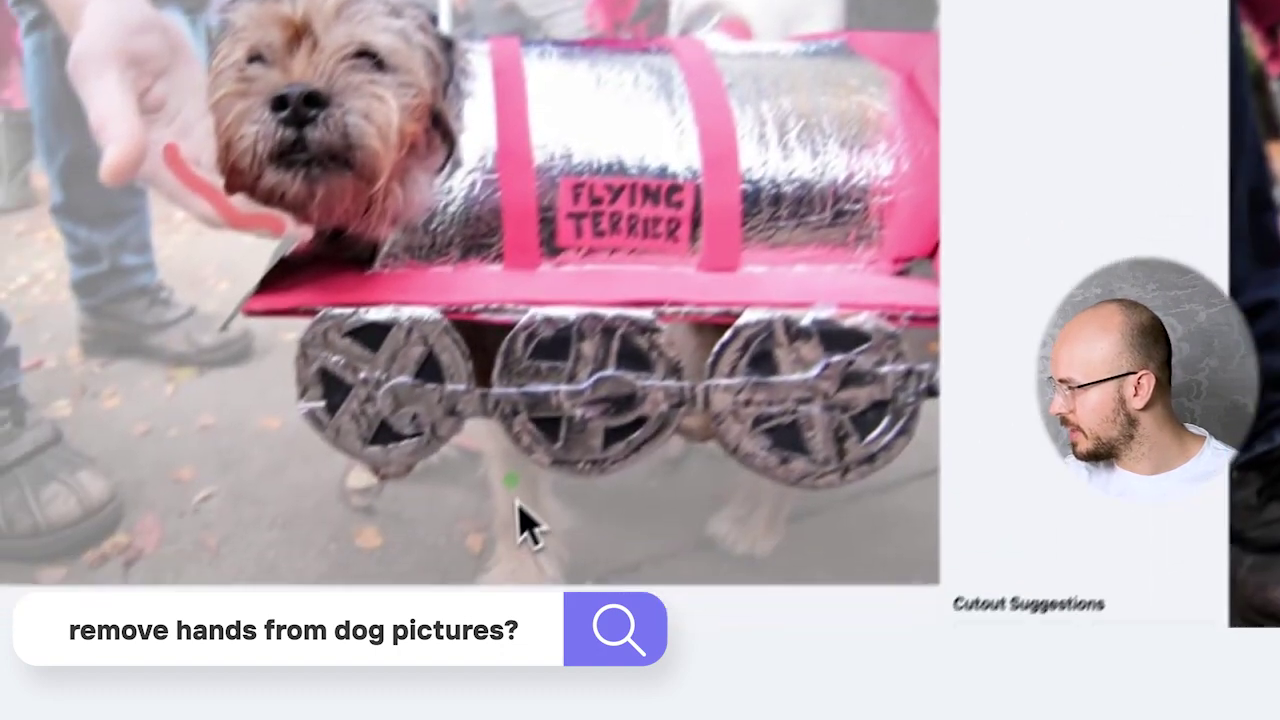
{"action": "left_click_drag", "start_coordinate": [543, 386], "coordinate": [566, 520]}
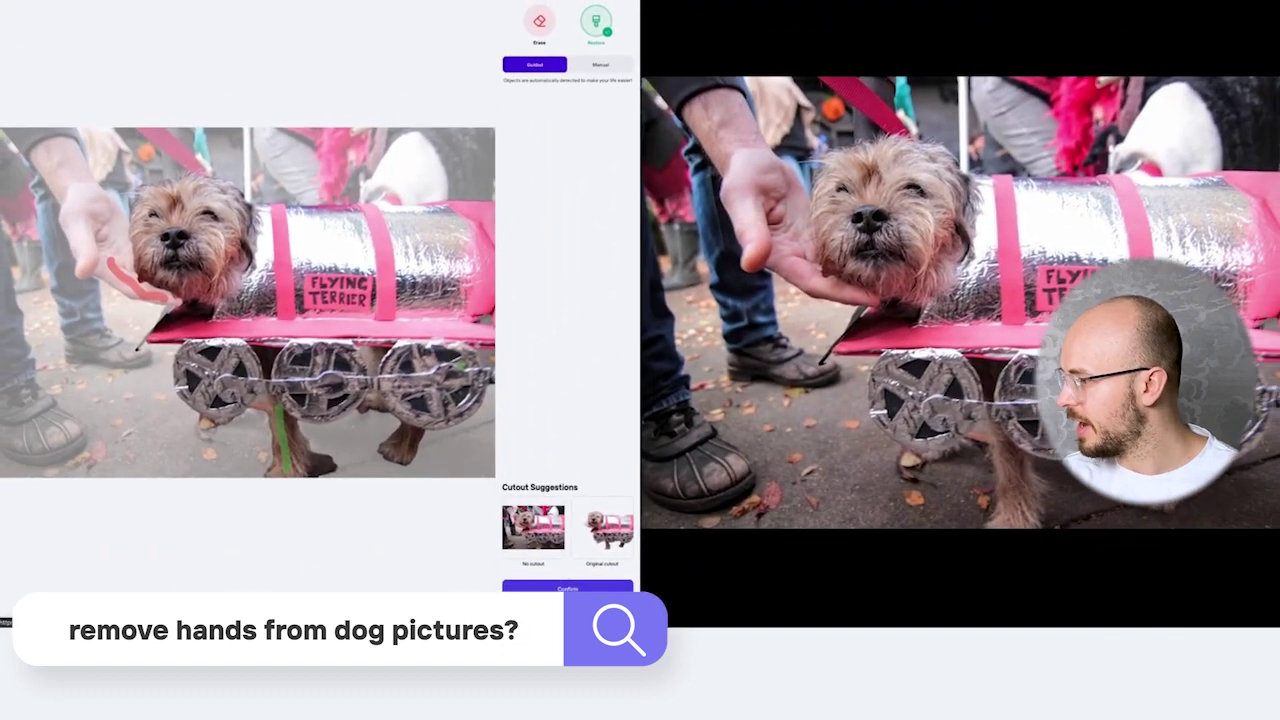
{"action": "scroll", "coordinate": [30, 315], "scroll_direction": "up", "scroll_amount": 3}
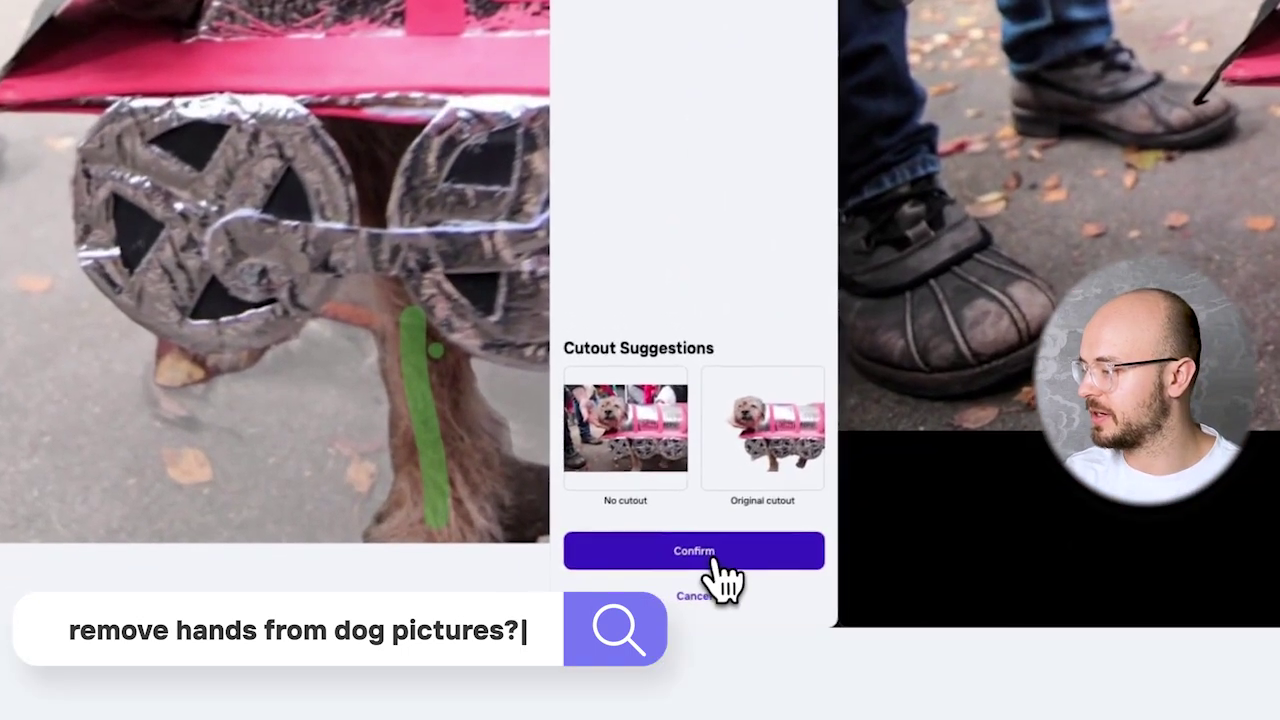
{"action": "left_click", "coordinate": [567, 587]}
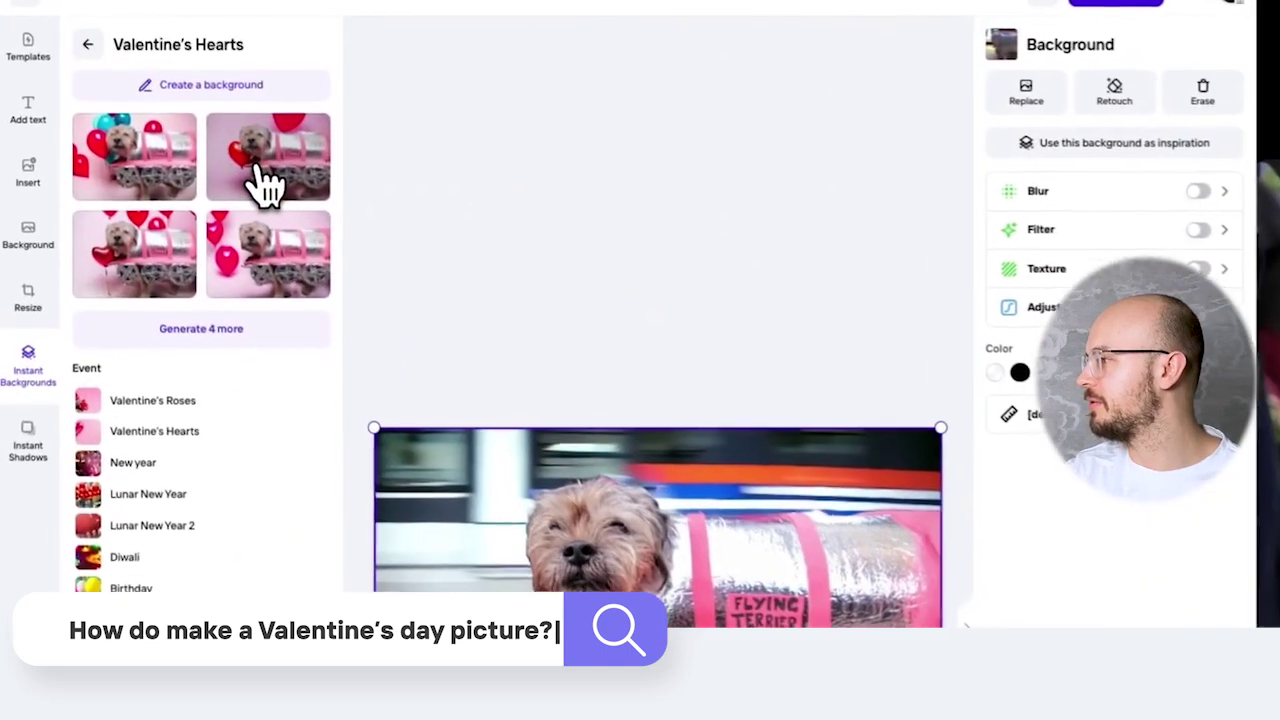
Step: Apply the pink heart-balloon Valentine's Hearts background, then browse Valentine's Roses ideas
{"action": "left_click", "coordinate": [128, 80]}
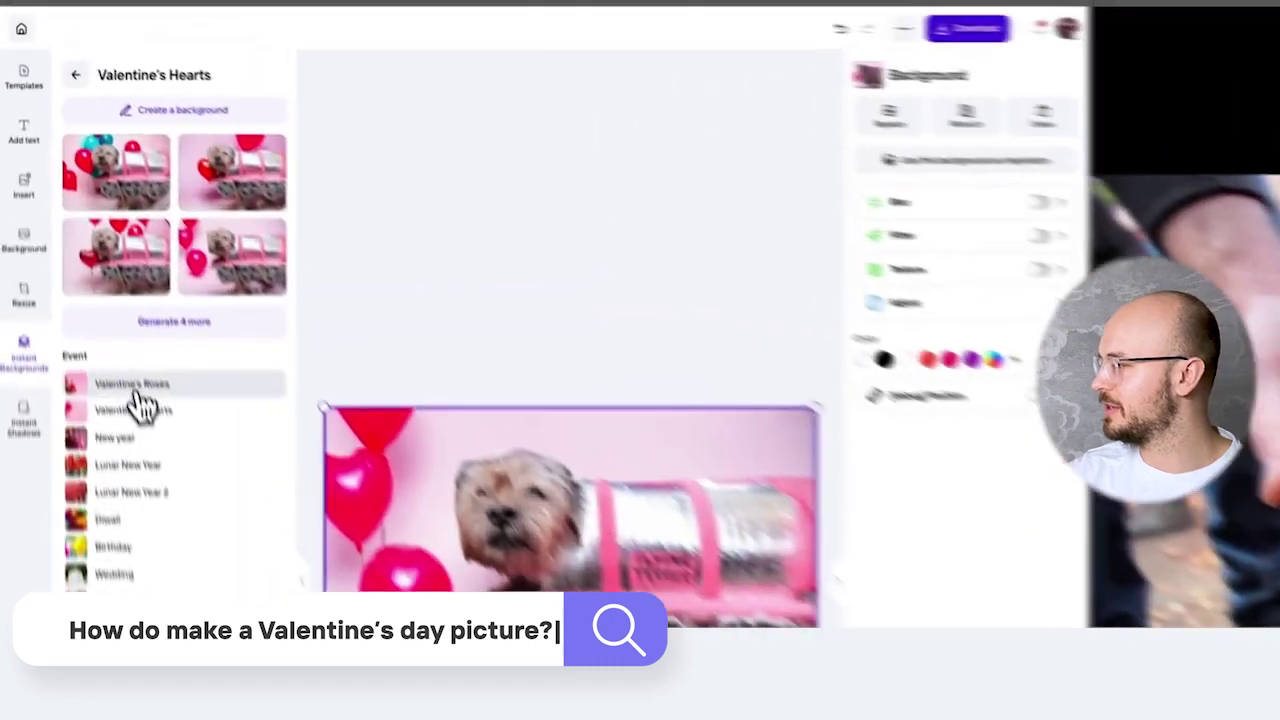
{"action": "left_click", "coordinate": [110, 199]}
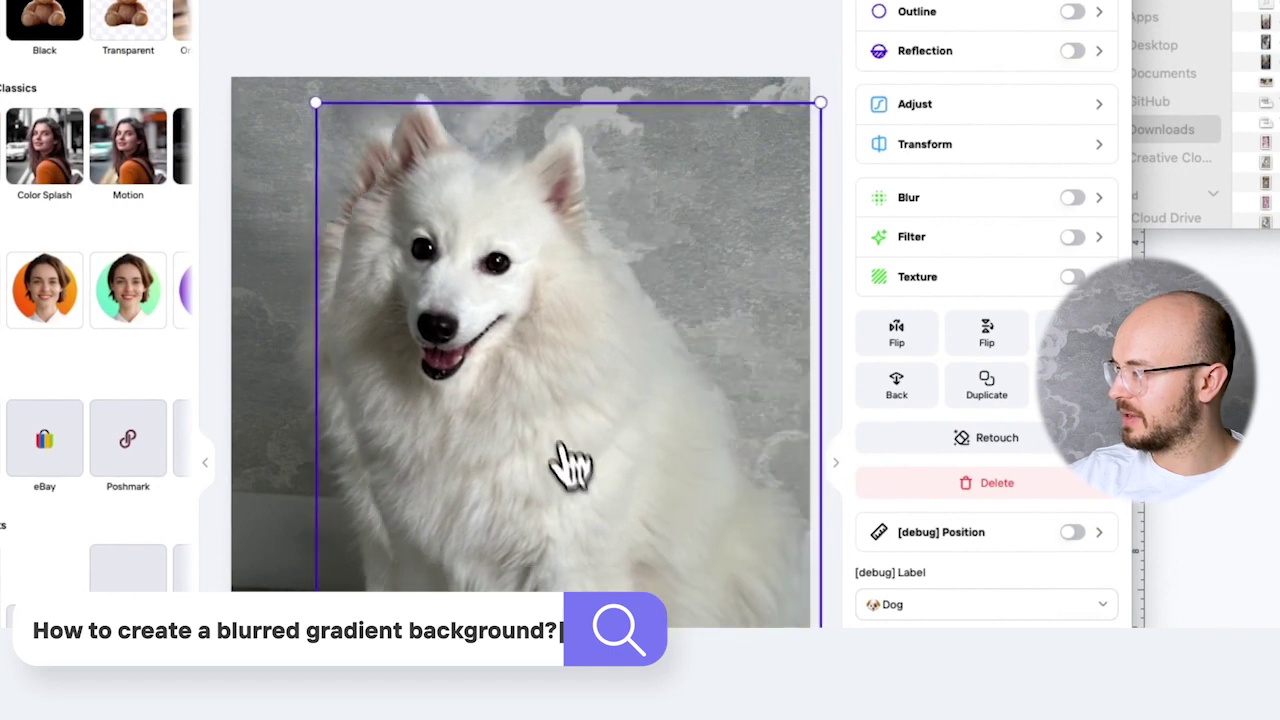
Step: Move the white dog photo toward the centre and shrink it
{"action": "left_click_drag", "start_coordinate": [548, 432], "coordinate": [518, 432]}
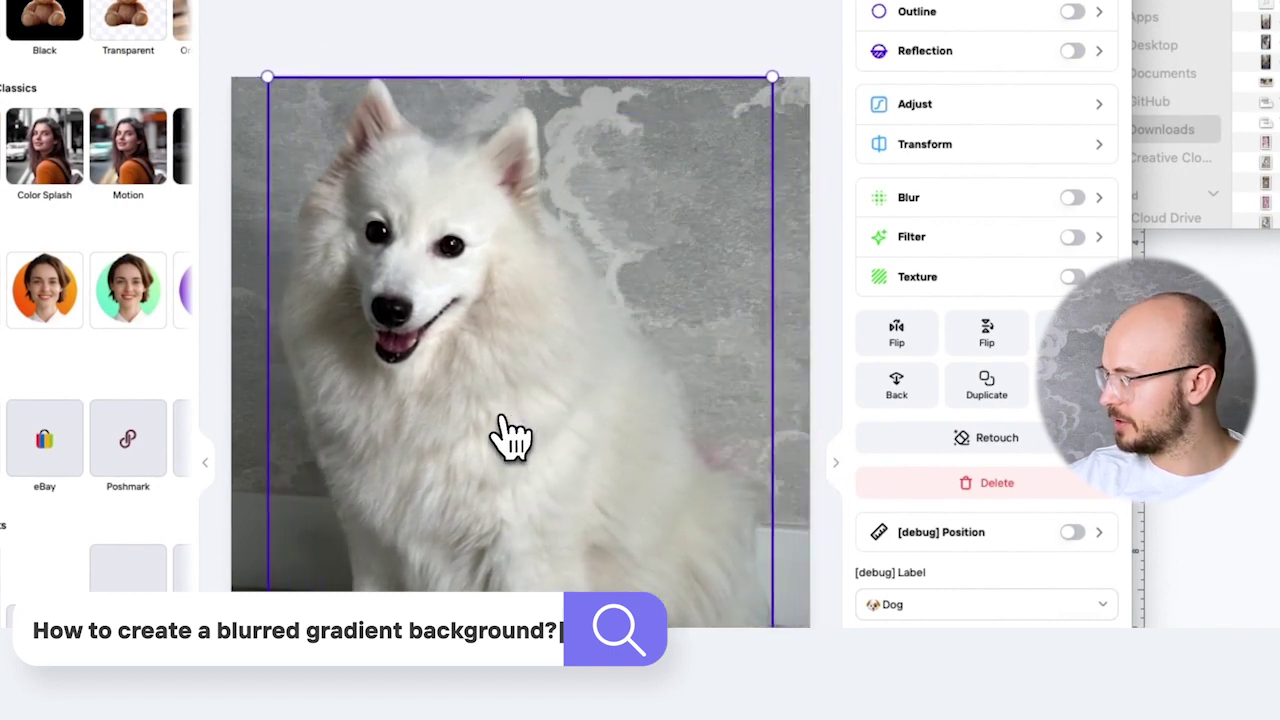
{"action": "left_click_drag", "start_coordinate": [770, 88], "coordinate": [757, 171]}
{"action": "left_click_drag", "start_coordinate": [566, 370], "coordinate": [583, 357]}
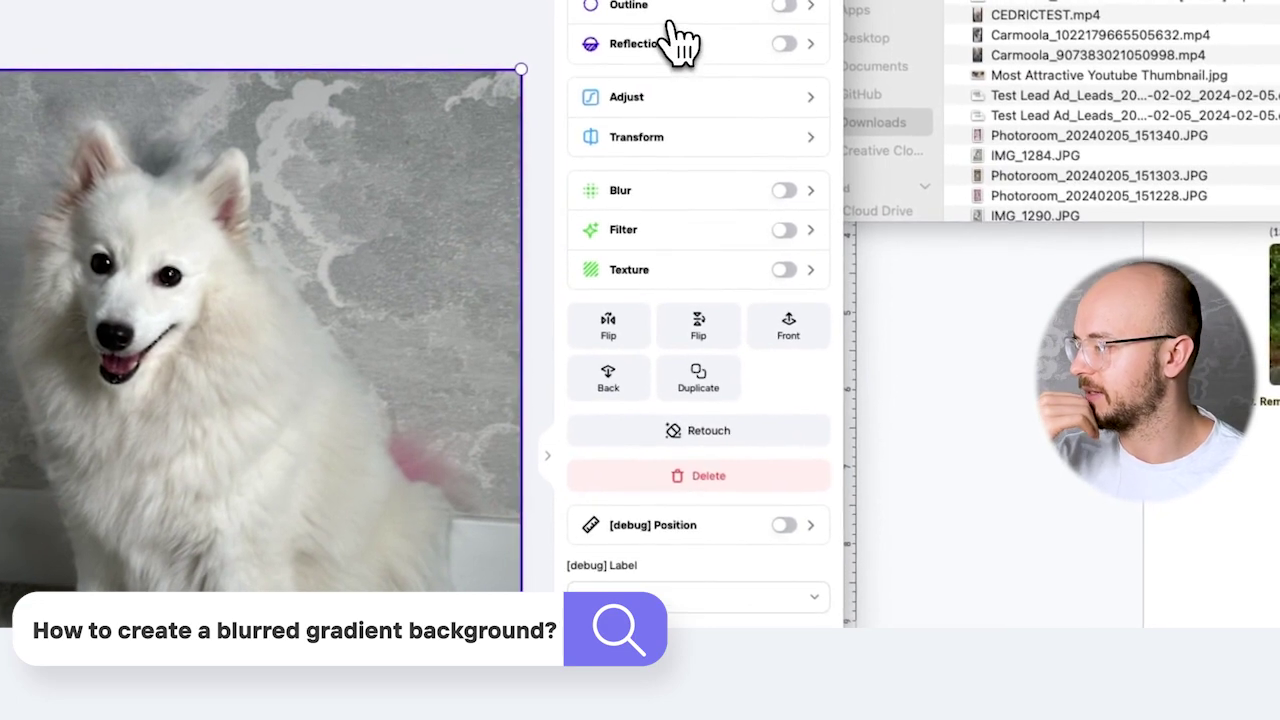
Step: Adjust the dog photo's Opacity and Blend sliders in the Adjust panel
{"action": "left_click", "coordinate": [652, 100]}
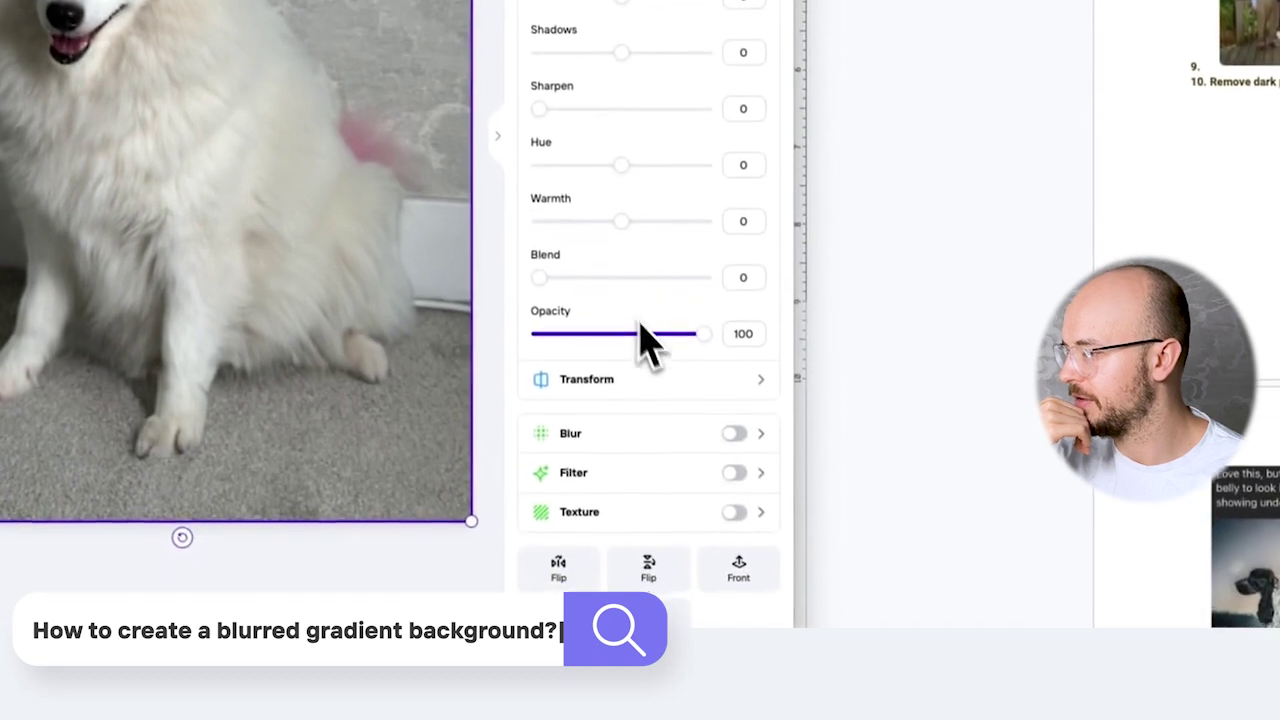
{"action": "left_click_drag", "start_coordinate": [704, 331], "coordinate": [581, 335]}
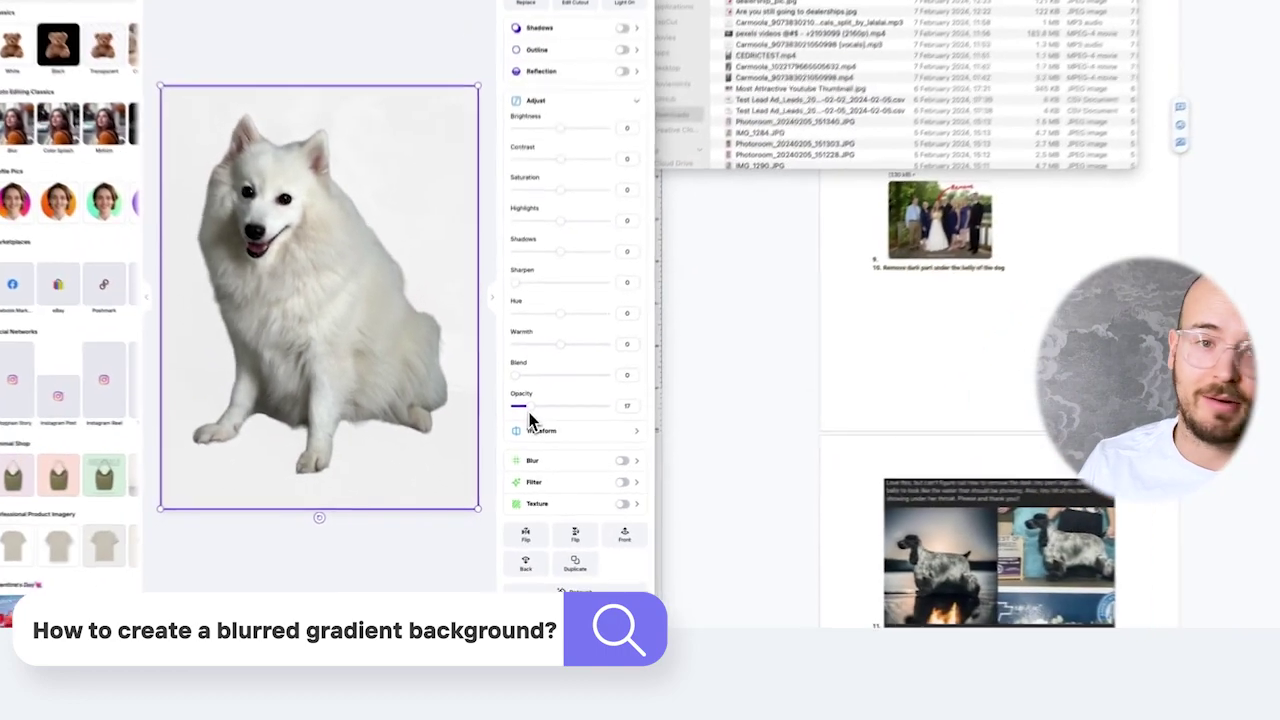
{"action": "left_click_drag", "start_coordinate": [566, 327], "coordinate": [636, 330]}
{"action": "left_click_drag", "start_coordinate": [564, 420], "coordinate": [610, 418]}
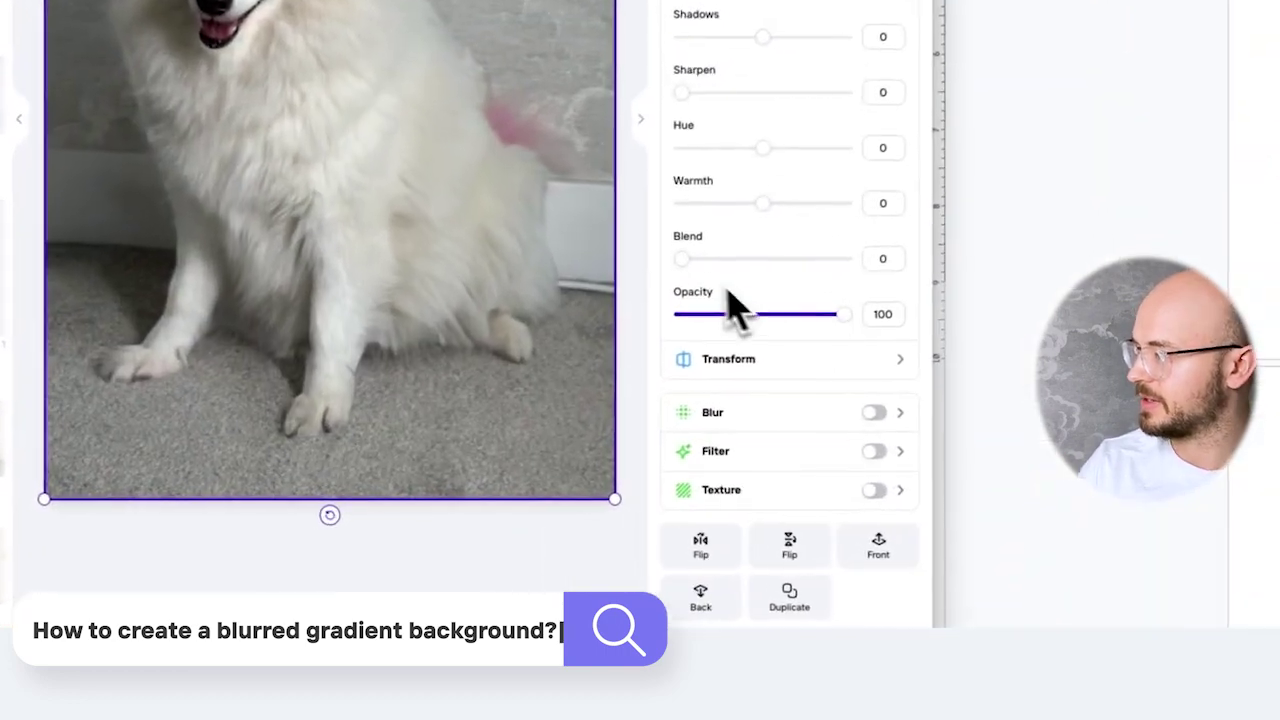
{"action": "left_click", "coordinate": [561, 386]}
{"action": "left_click_drag", "start_coordinate": [784, 250], "coordinate": [713, 260]}
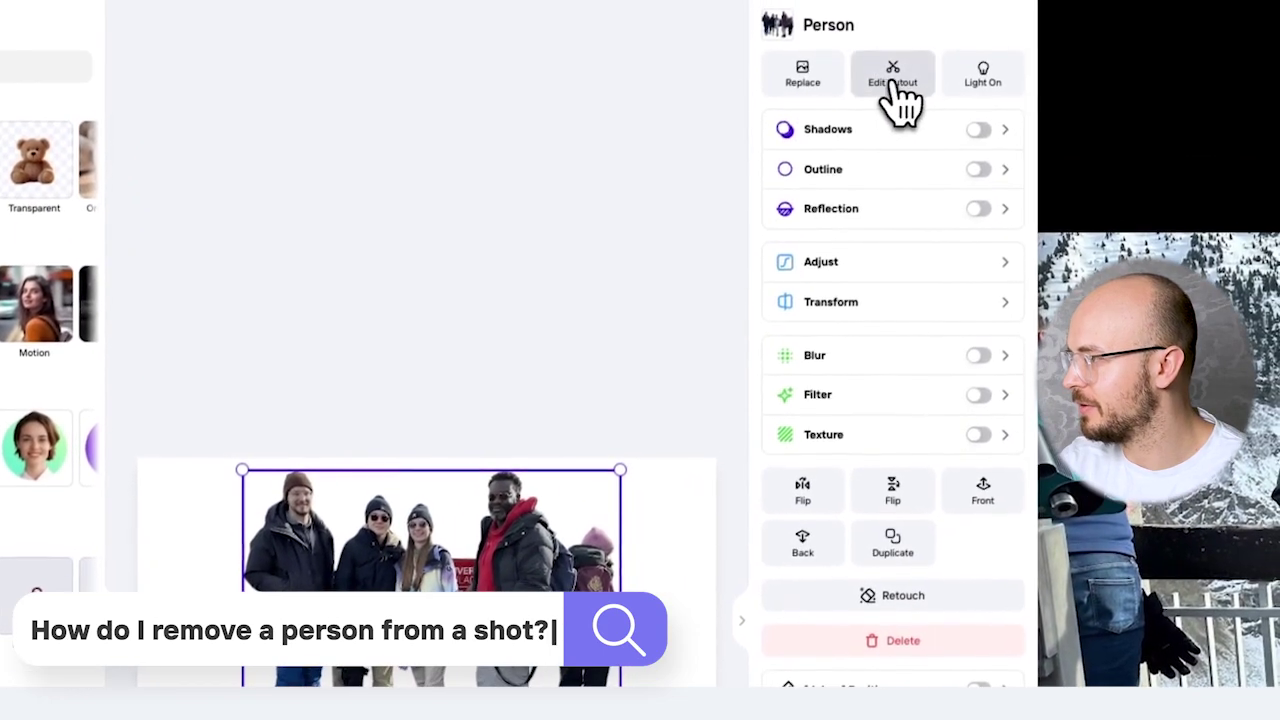
Step: Open Edit Cutout on the snowy group photo to remove one person
{"action": "left_click", "coordinate": [923, 1]}
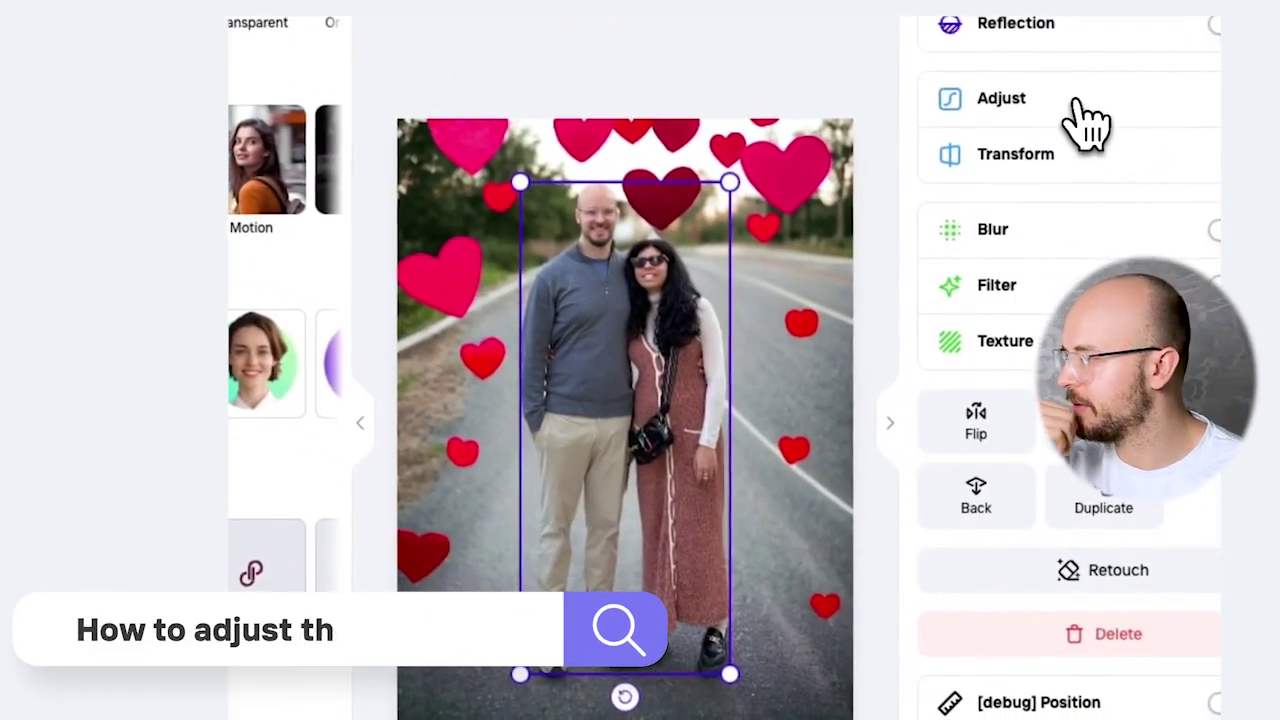
Step: Open the Adjust sliders for the couple's lakeside sunset photo and lower its Warmth for a cooler tone
{"action": "left_click", "coordinate": [1078, 118]}
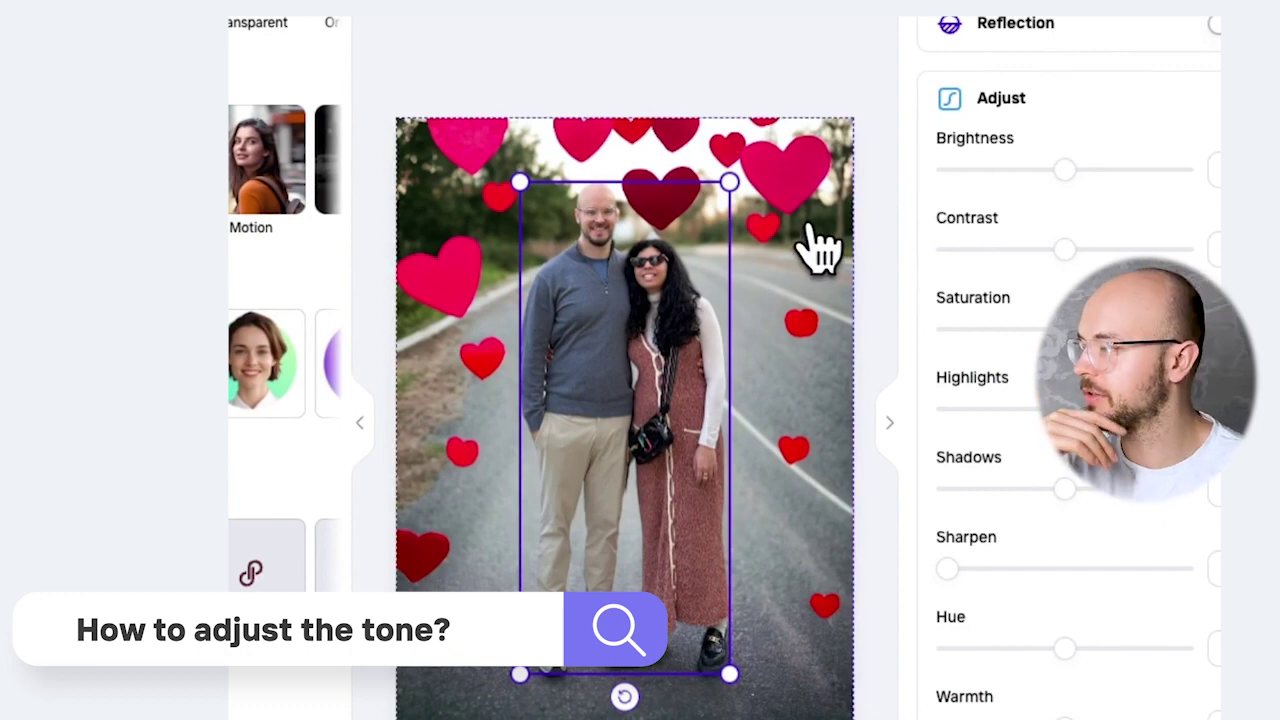
{"action": "scroll", "coordinate": [1190, 520], "scroll_direction": "down", "scroll_amount": 1}
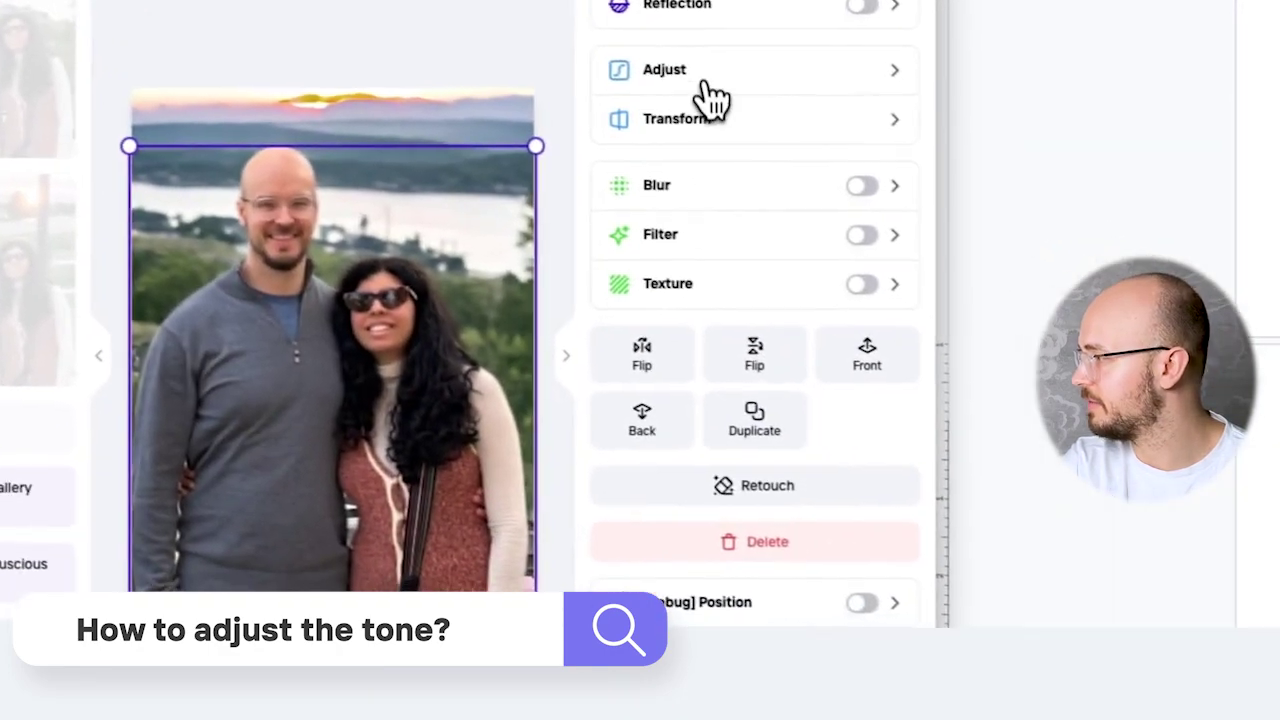
{"action": "left_click", "coordinate": [1010, 131]}
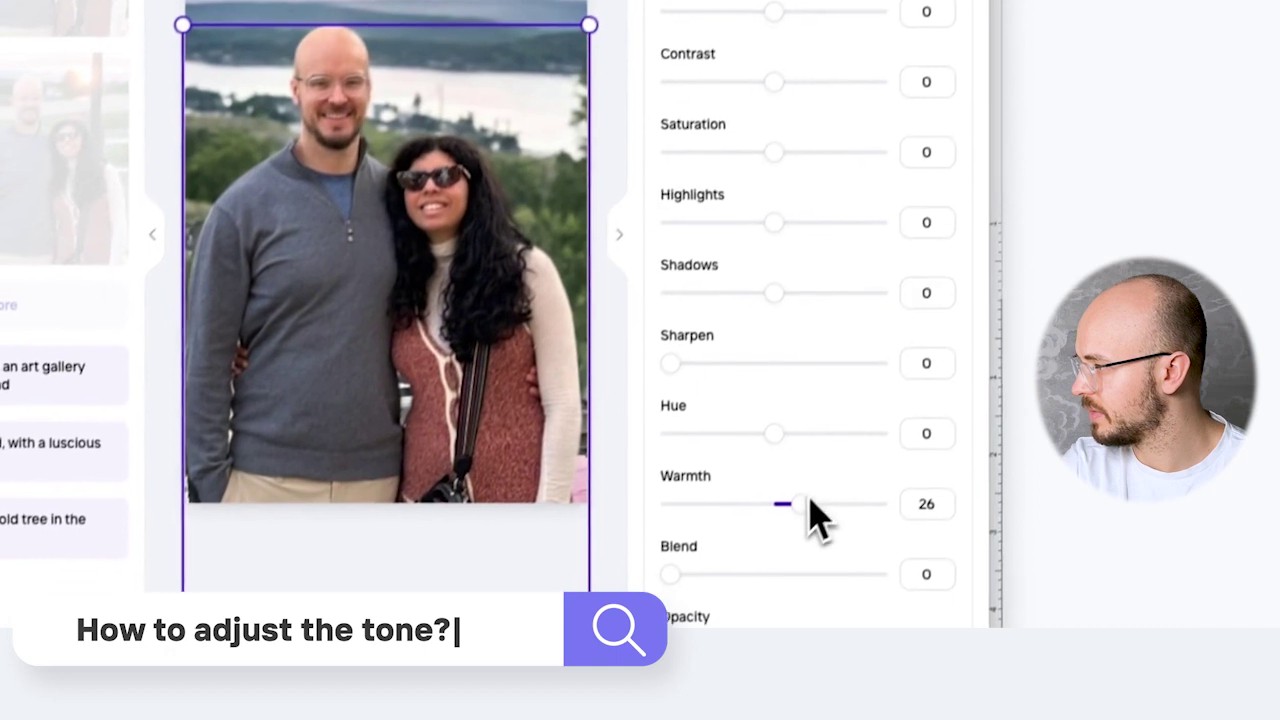
{"action": "left_click_drag", "start_coordinate": [735, 622], "coordinate": [617, 636]}
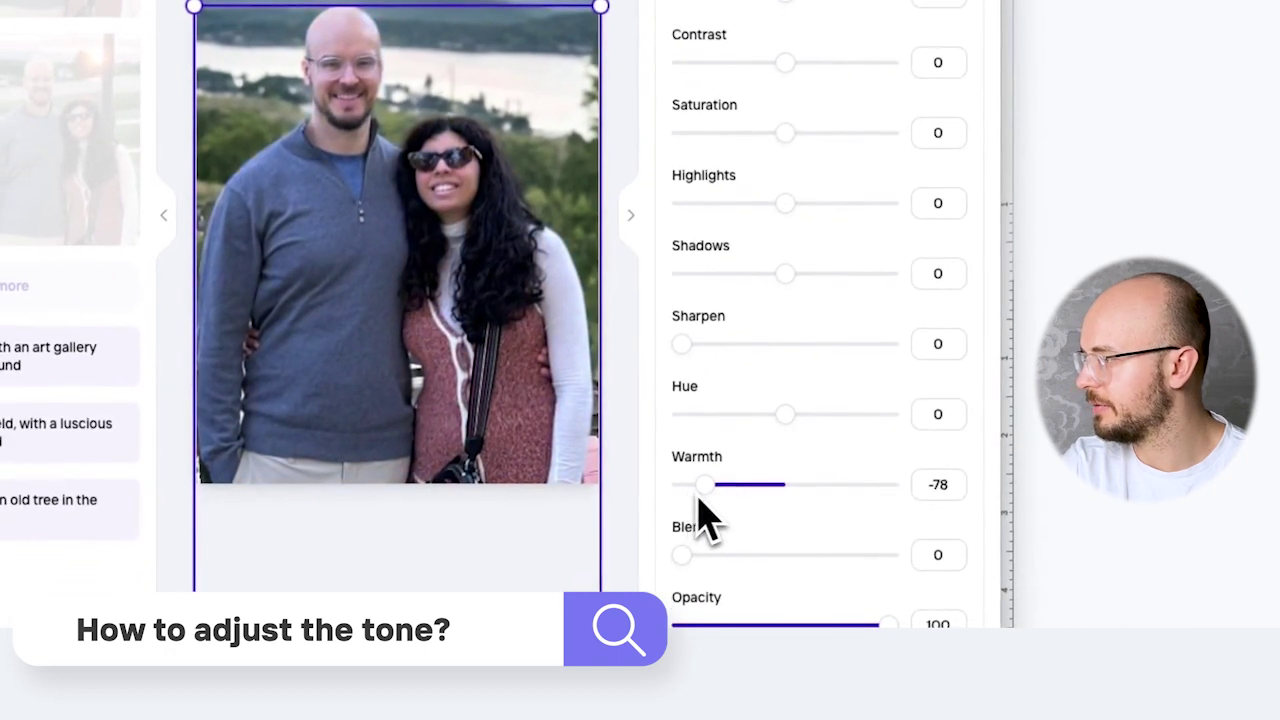